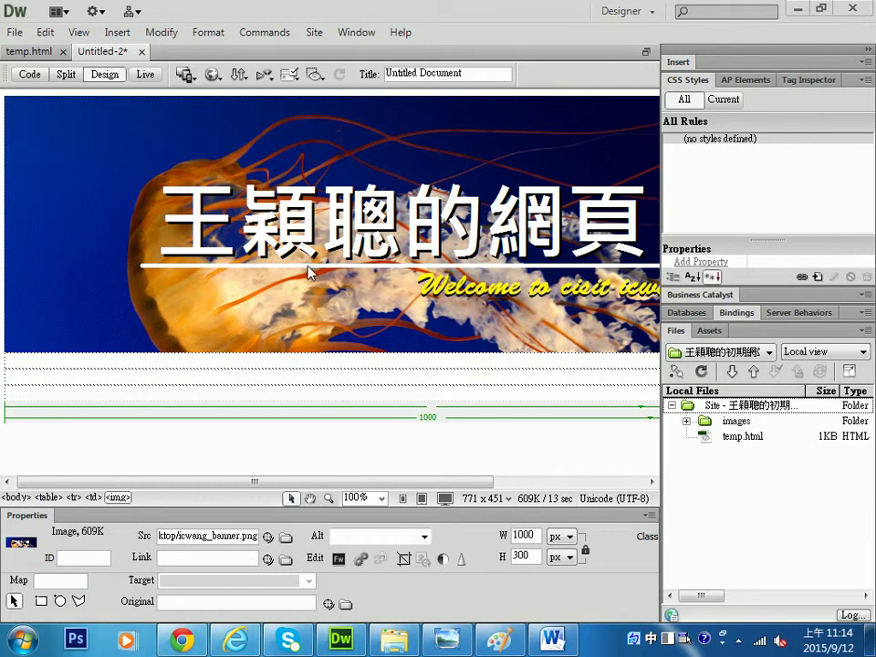
Set the height of the table cell directly below the banner image to 40.
click(196, 359)
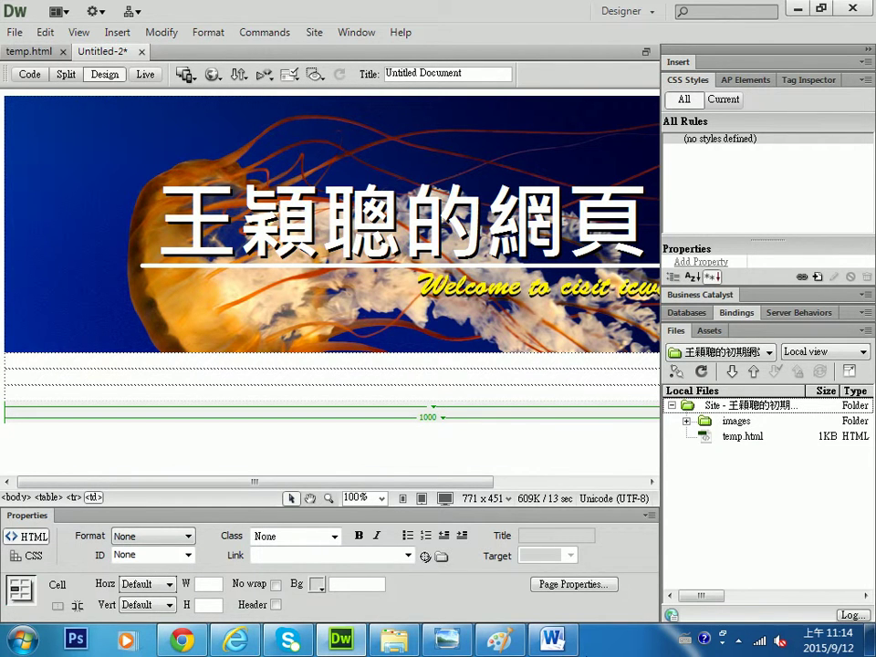
text(40)
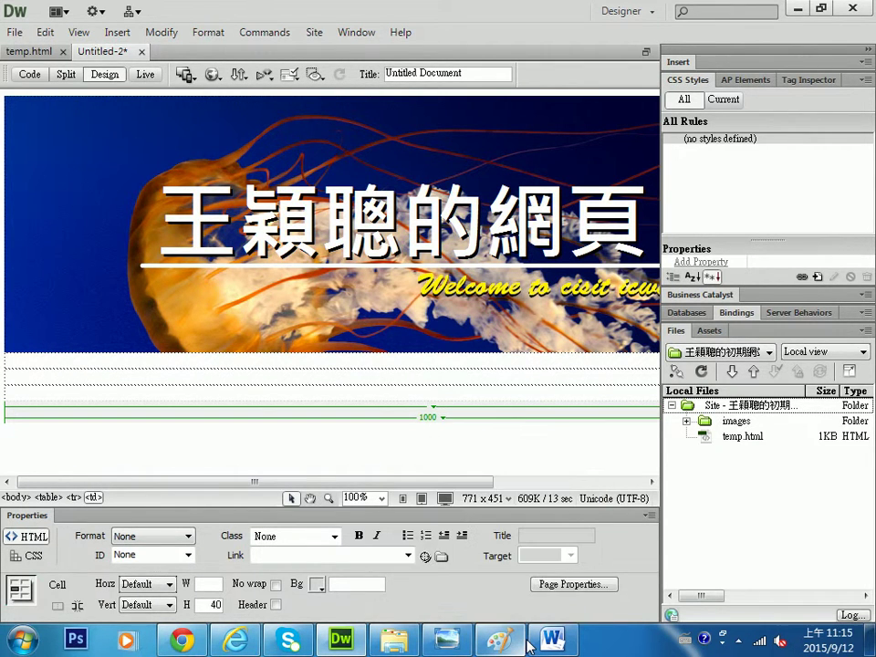
key(Return)
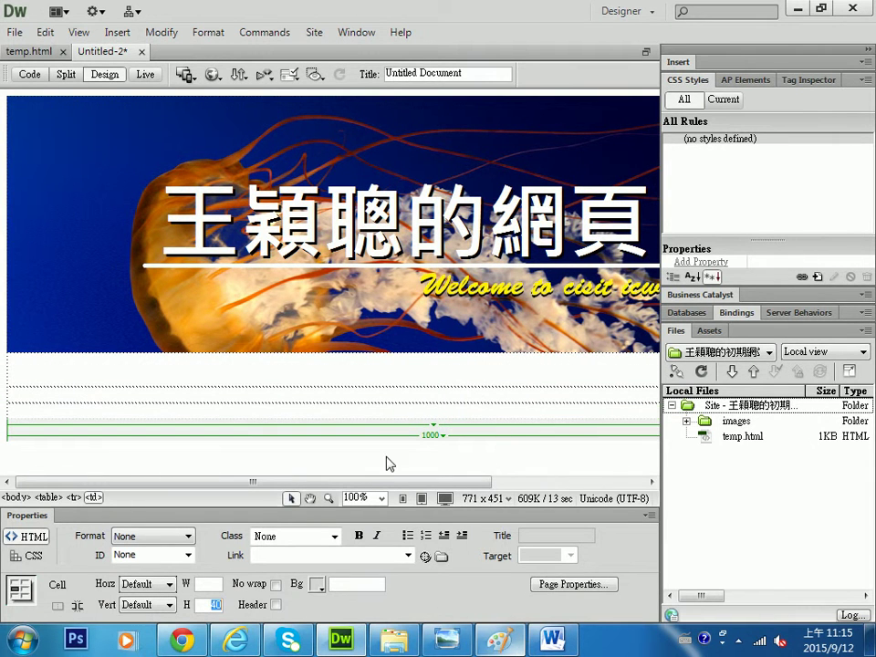
Switch to Word, enter a vertical bar in the content row (內容) of the page layout table, and return to Dreamweaver.
click(139, 365)
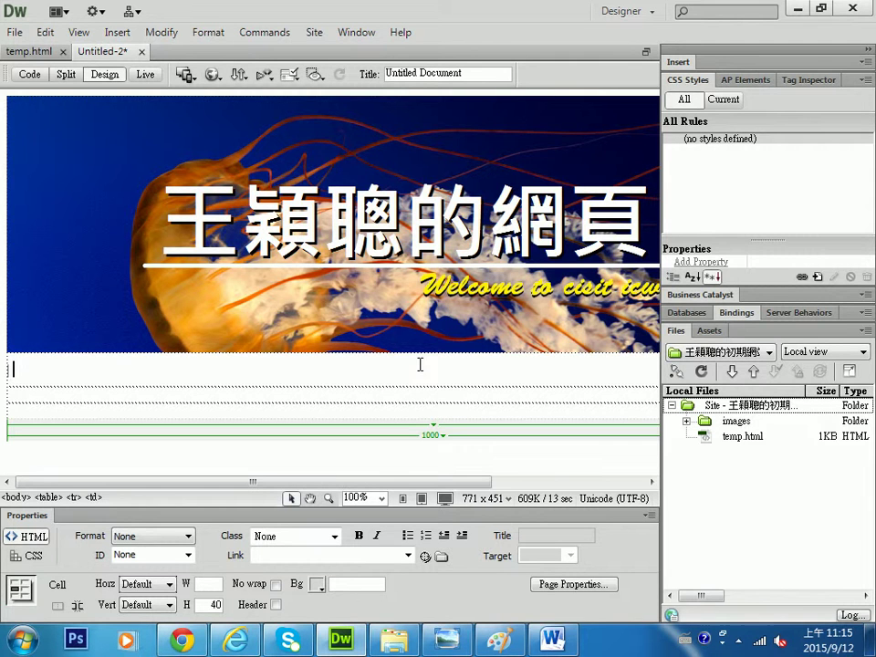
click(552, 638)
click(351, 357)
text(I)
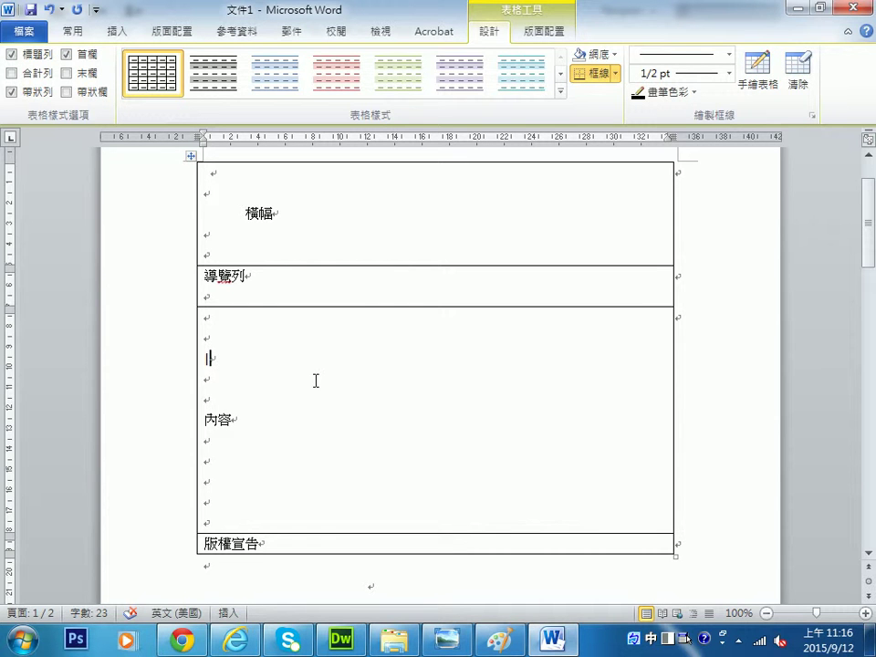
scroll(315, 380, up, 1)
click(794, 8)
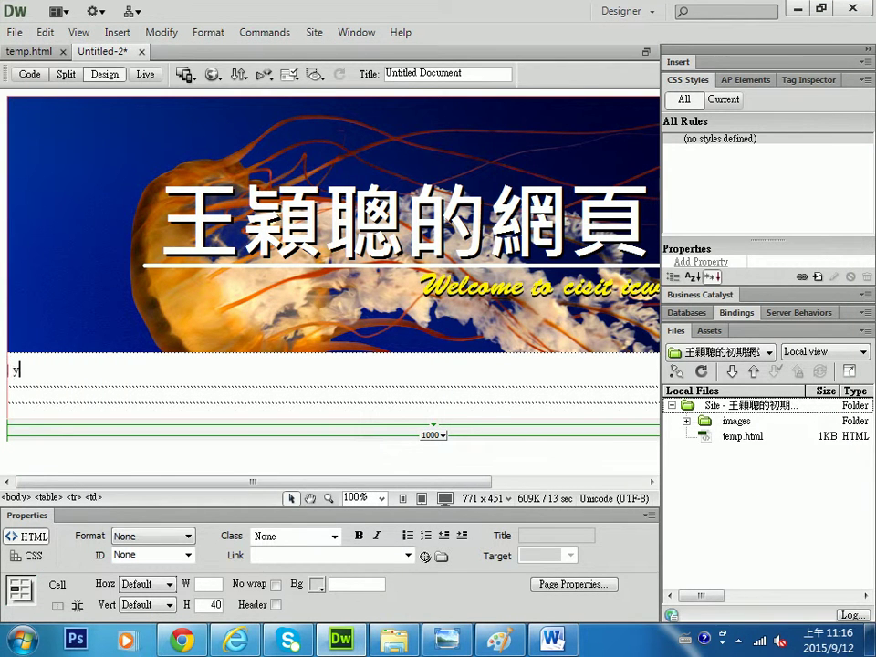
Enter the navigation label 自我介紹 followed by a vertical bar in the cell below the banner.
text(自)
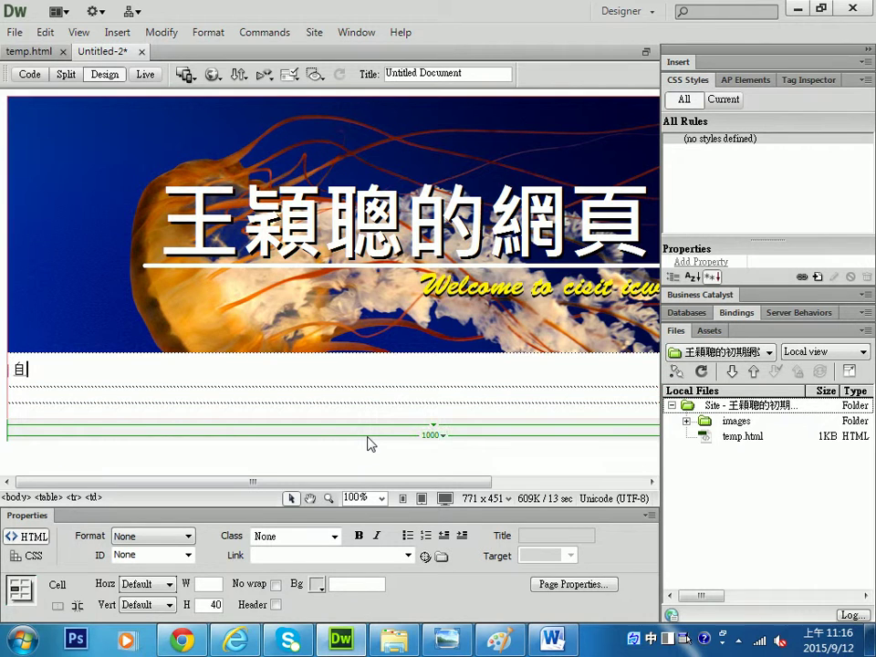
text(我介戶紹)
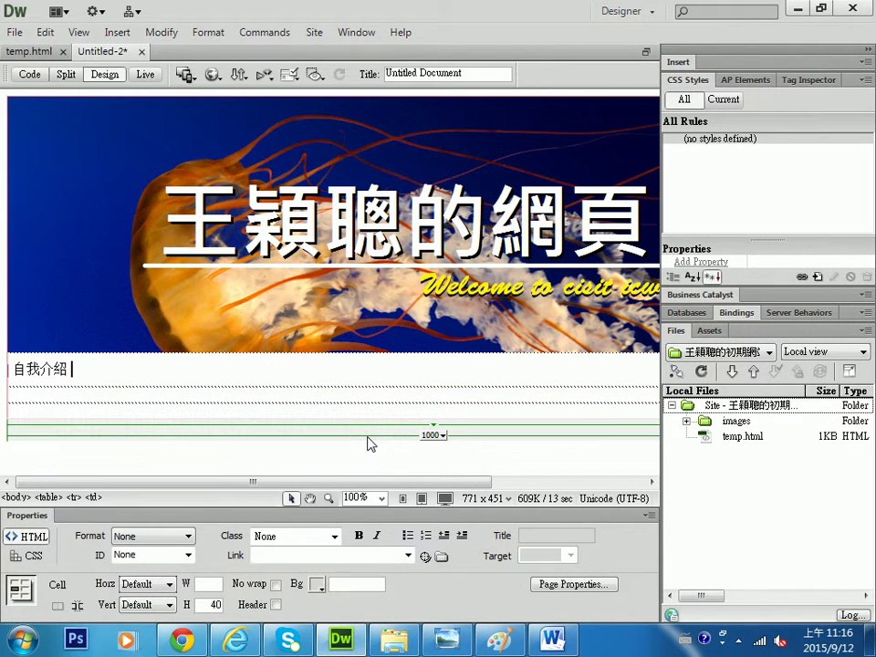
text( |)
Add the label 美食報報 and a vertical bar after 自我介紹 in the navigation row.
text(ao)
key(BackSpace)
key(BackSpace)
key(ctrl+space)
text(美食)
text(報報)
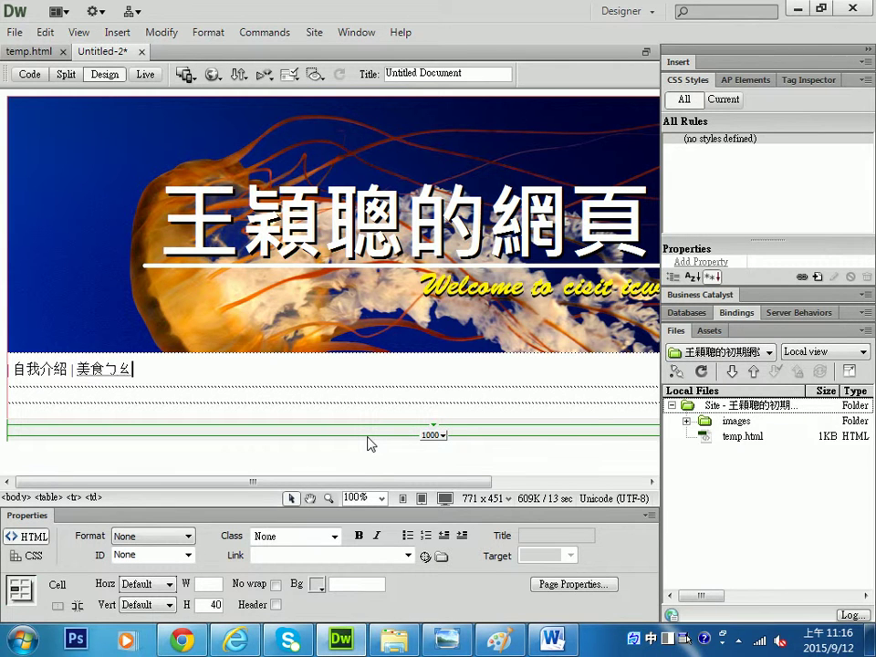
text( |)
Add the label 美食攝影集 after 美食報報, choosing 集 as its last character, with a vertical bar following it.
text(每)
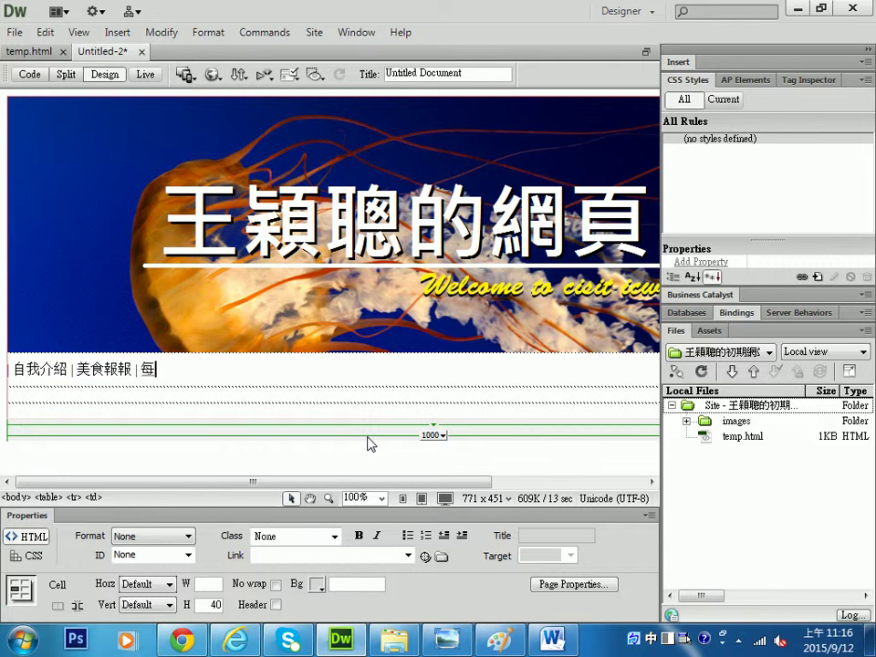
text(食攝影)
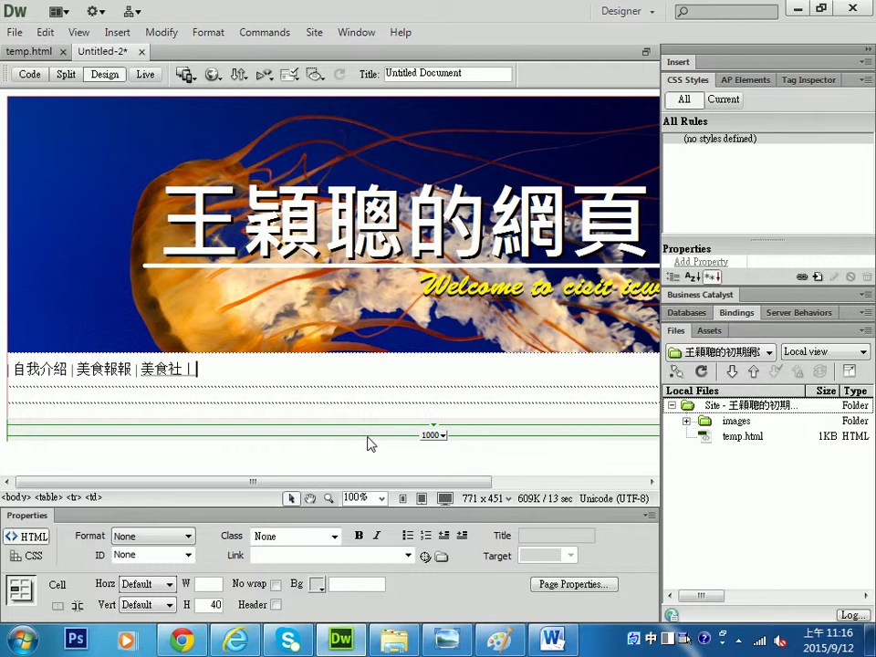
text( |)
key(BackSpace)
key(BackSpace)
text(及 |)
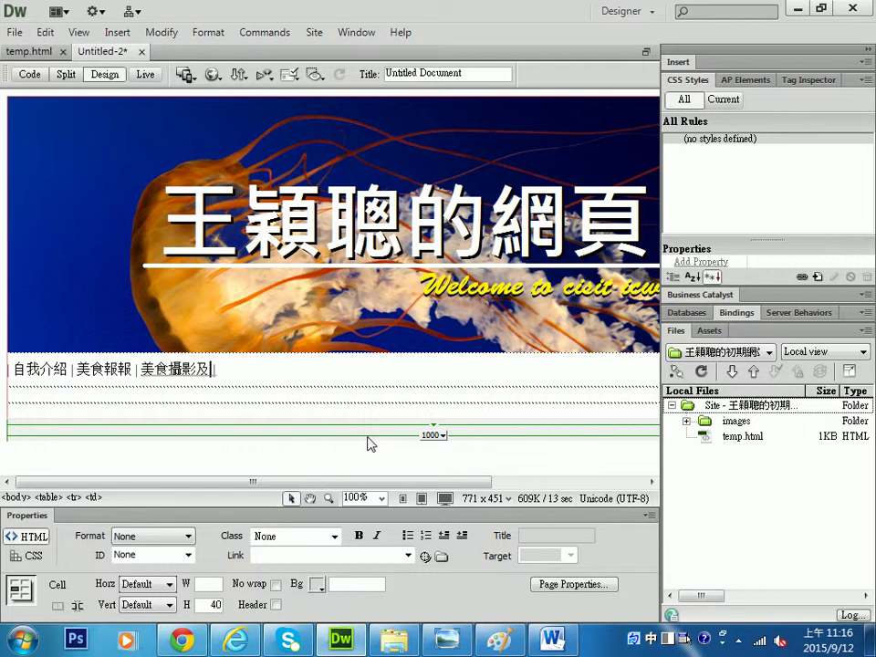
key(Left)
key(Left)
key(Left)
key(Down)
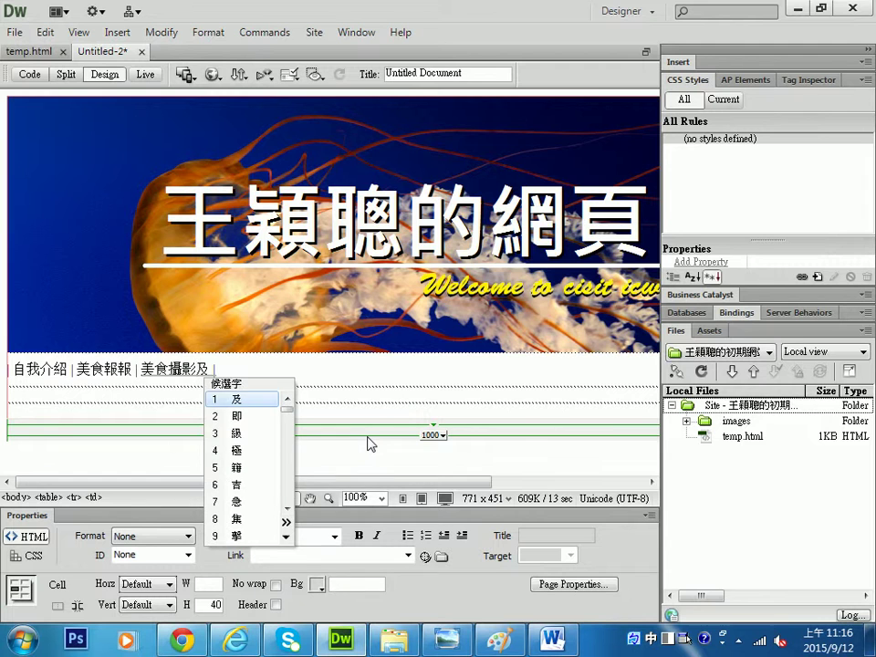
key(Down)
key(Down)
key(Down)
key(Down)
key(Down)
key(Down)
key(Down)
key(Return)
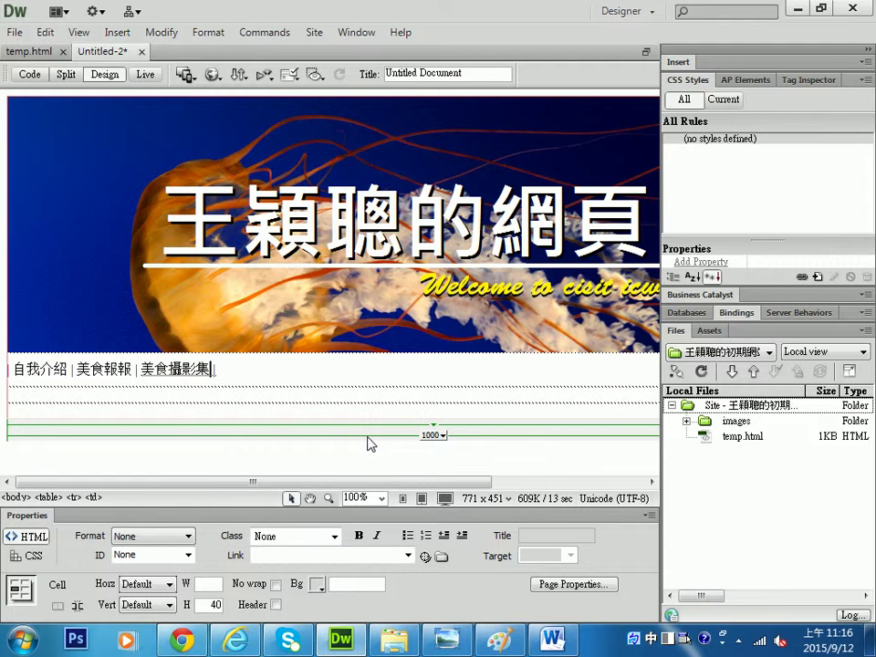
Undo the recent text entries in the navigation row back to the 自我介紹 label and its separator.
key(End)
text(好億)
key(BackSpace)
key(ctrl+a)
text(案)
key(BackSpace)
key(ctrl+z)
key(ctrl+z)
text(ㄈ)
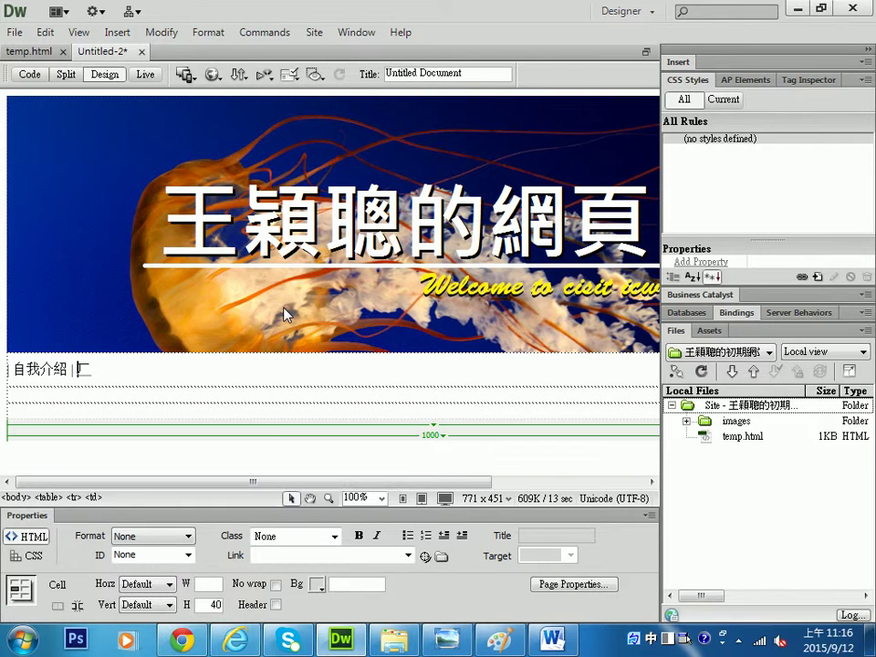
drag(283, 308, 284, 308)
Enter the labels 美食報報 and 美食攝影集 after 自我介紹, each followed by a vertical bar.
text(美食報報)
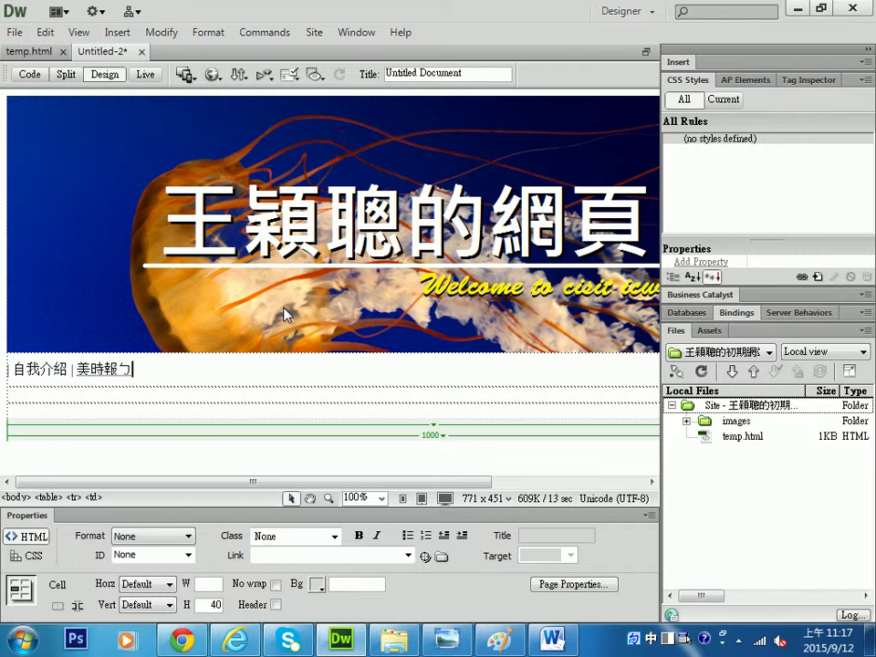
text( | )
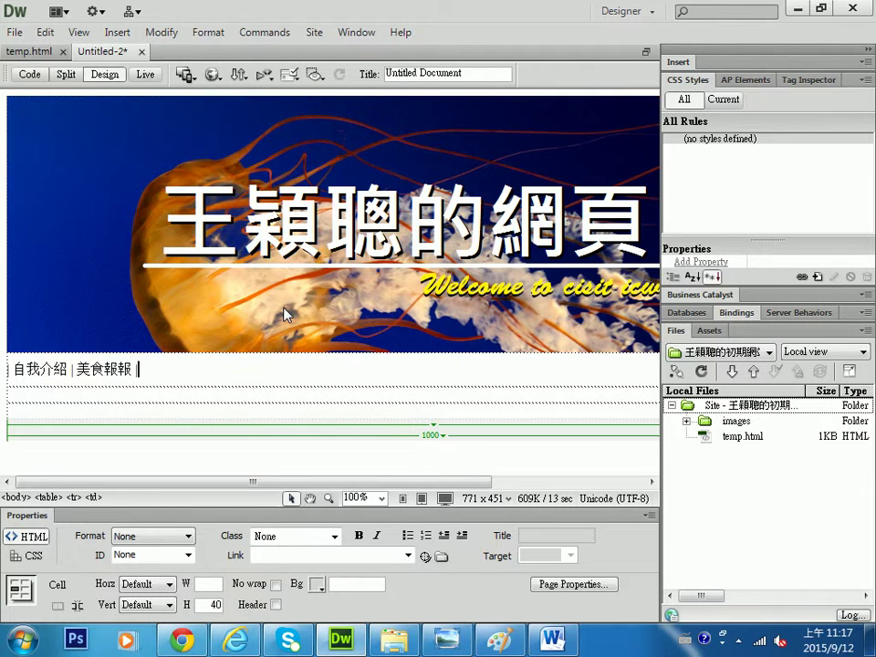
text(美食社 | )
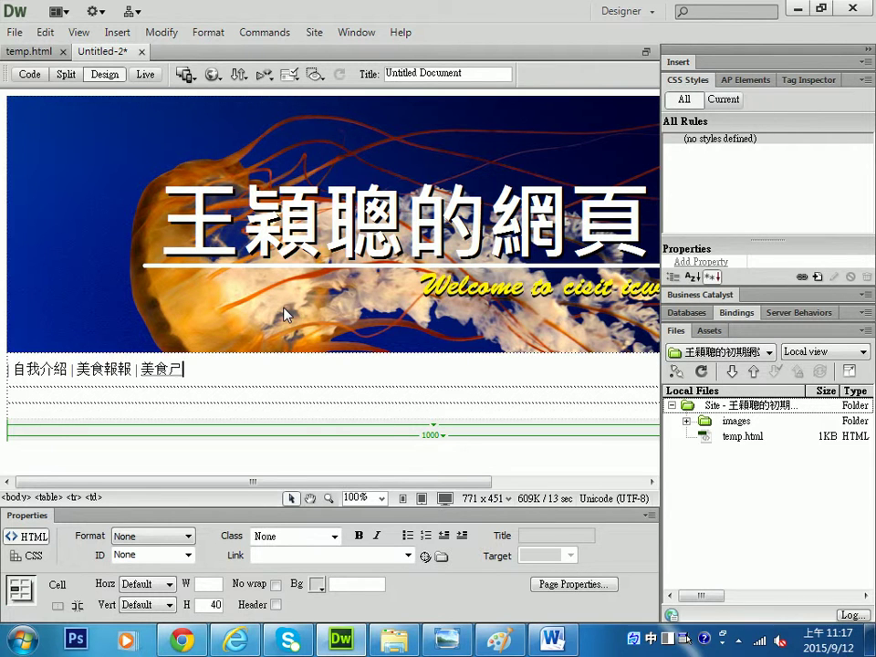
text(攝影集 |)
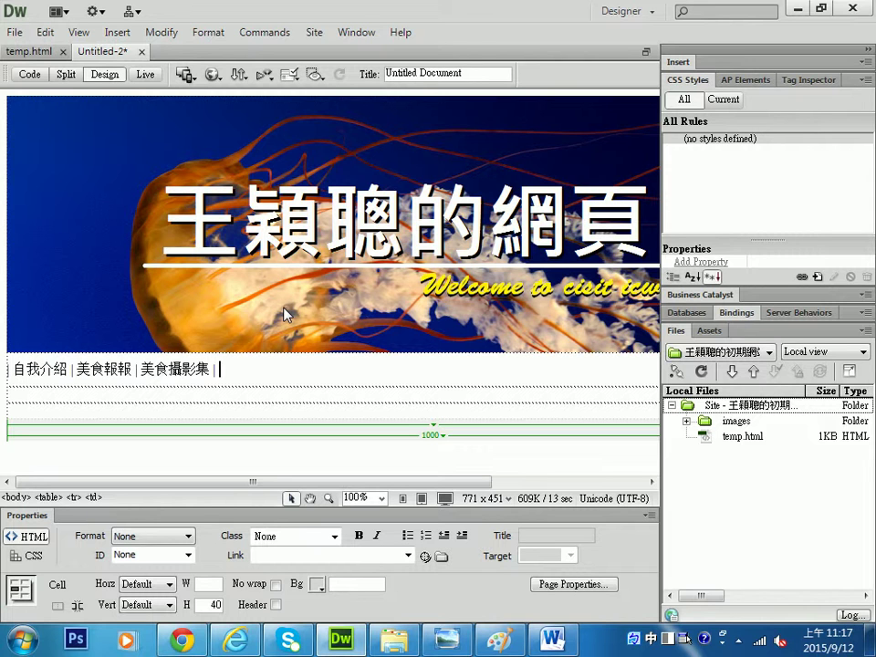
Append the label 美食特搜站 and a vertical bar to the navigation row.
text(美食報)
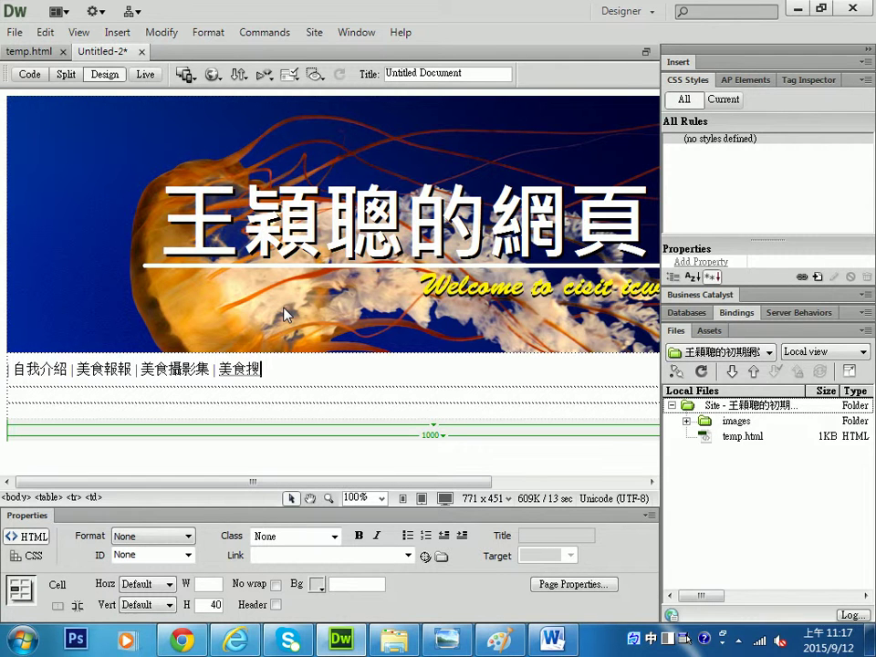
key(BackSpace)
text(4nk4)
key(BackSpace)
text(nx 504)
key(Return)
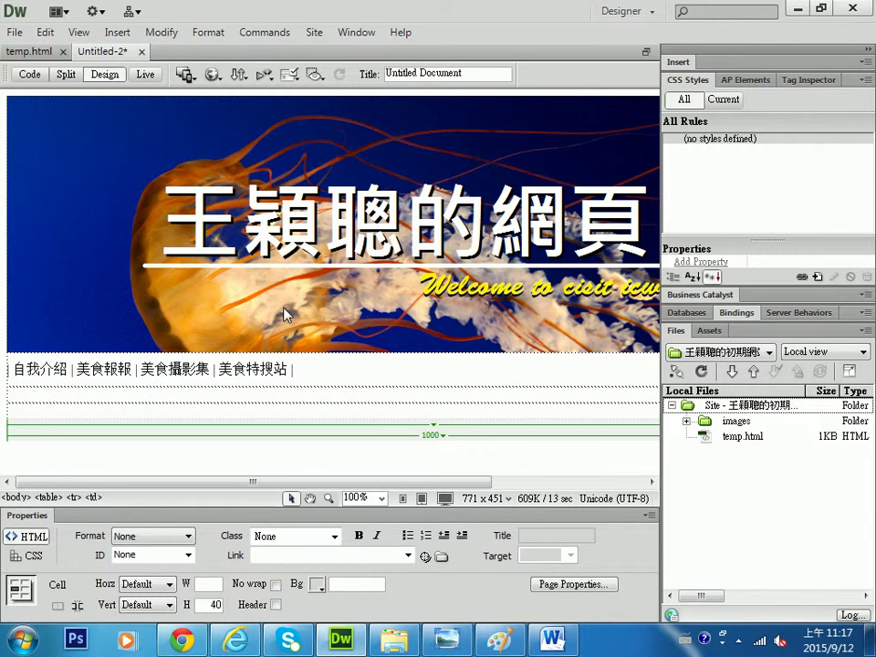
text(|)
text(xx00)
key(BackSpace)
key(BackSpace)
key(BackSpace)
key(BackSpace)
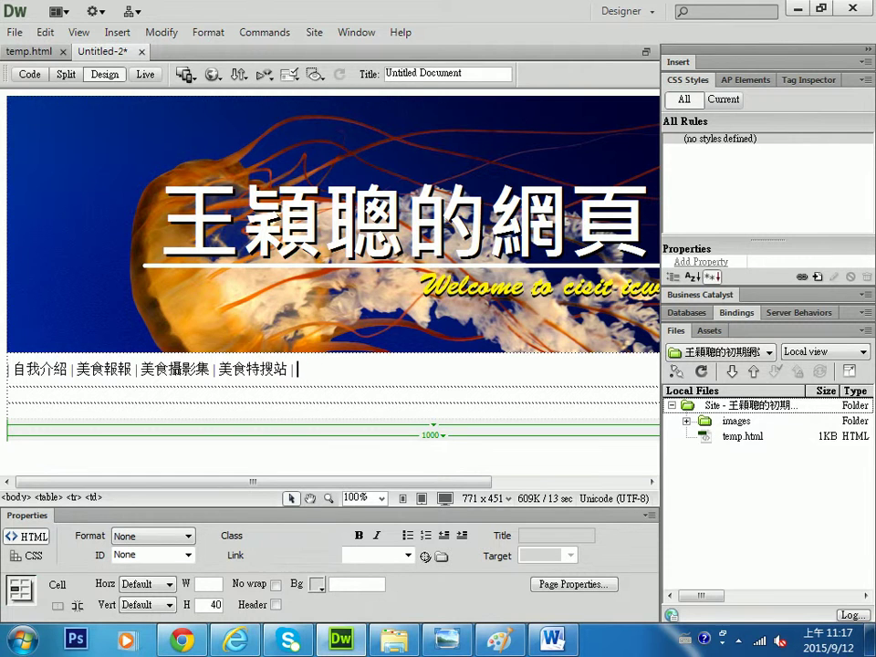
Append the labels 連絡站主 and 回首頁 to the navigation row, each followed by a vertical bar.
key(ctrl+space)
text(站)
key(BackSpace)
text(連絡站主)
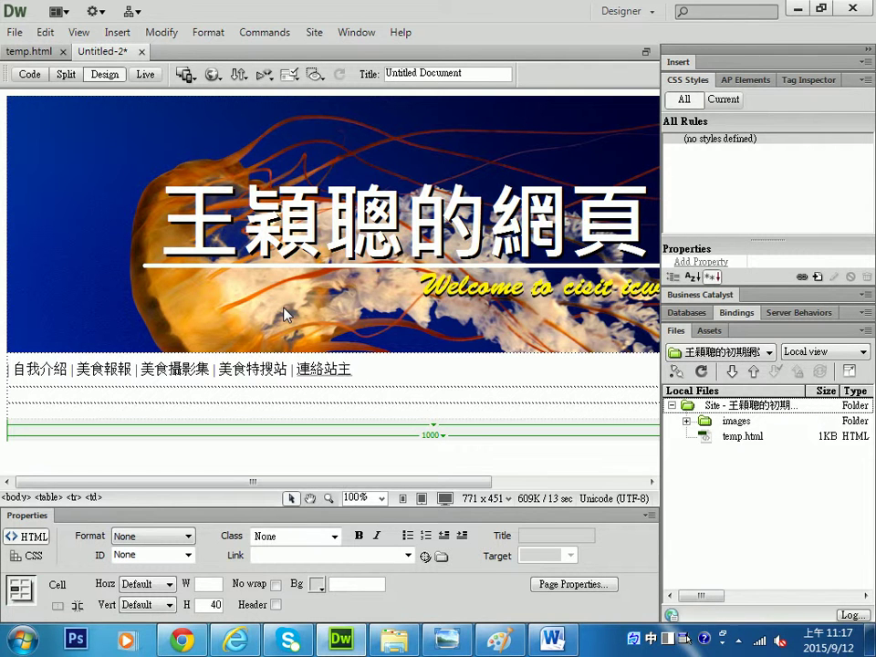
drag(285, 314, 284, 313)
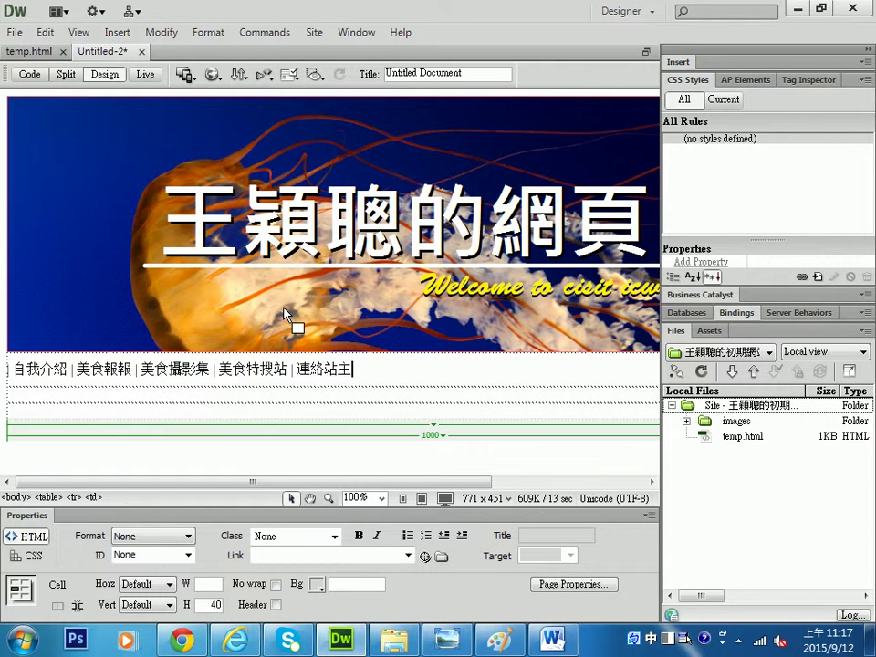
key(Return)
text(|)
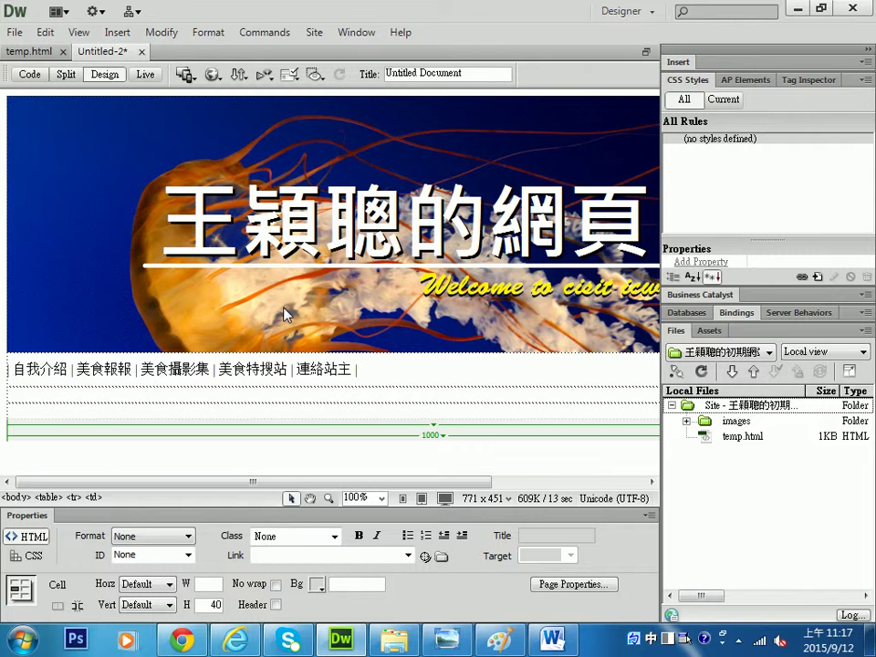
text(cjo6g.3|,4)
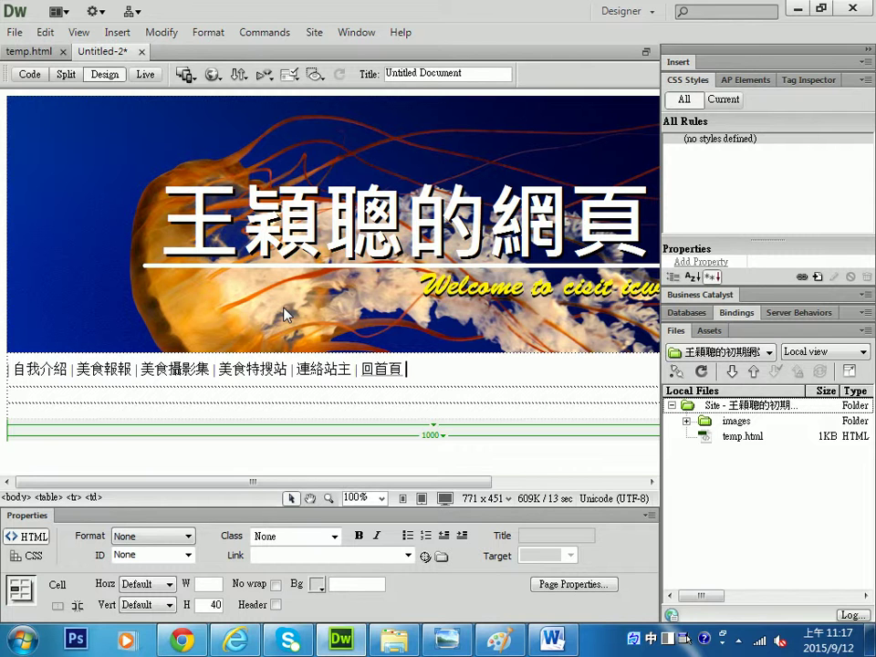
text( |)
Review the navigation labels from 自我介紹 to 連絡站主 by highlighting them one after another.
drag(12, 368, 134, 370)
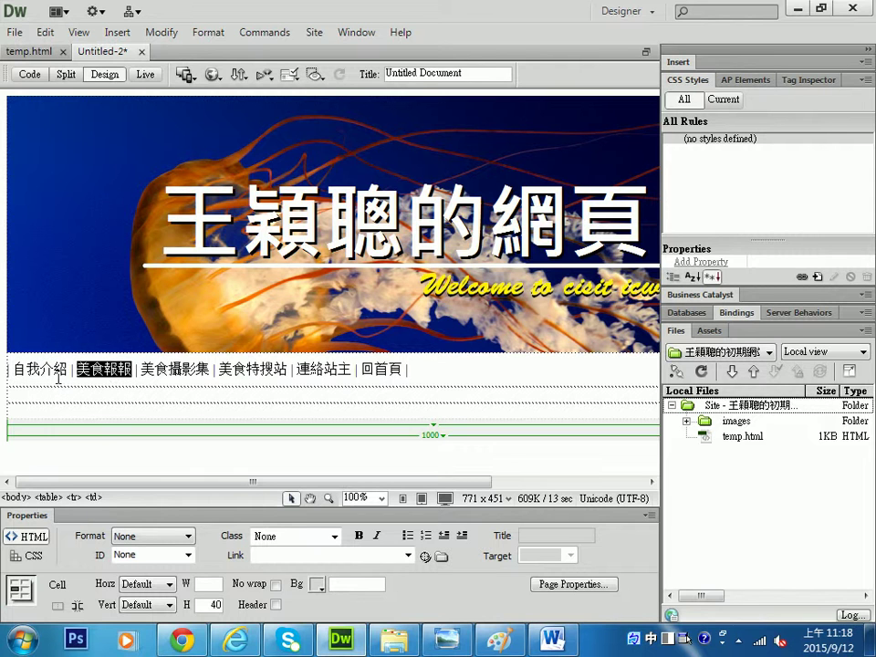
drag(14, 368, 289, 370)
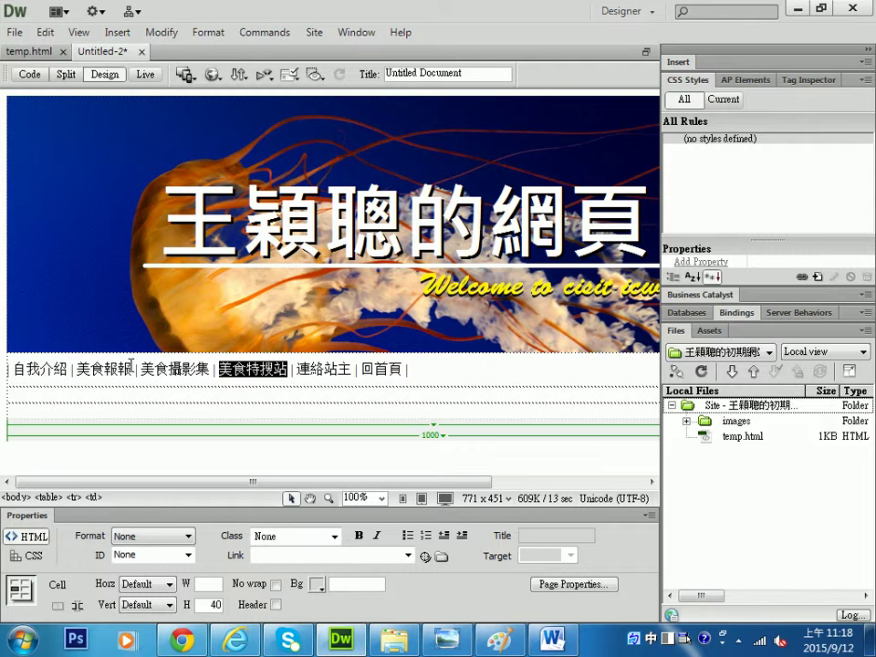
drag(13, 369, 71, 368)
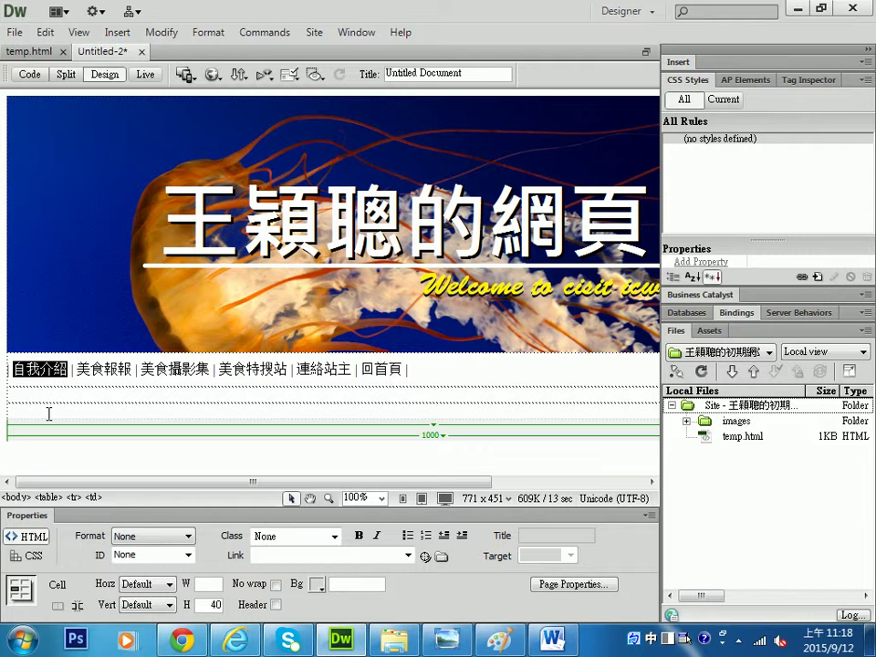
drag(77, 368, 124, 383)
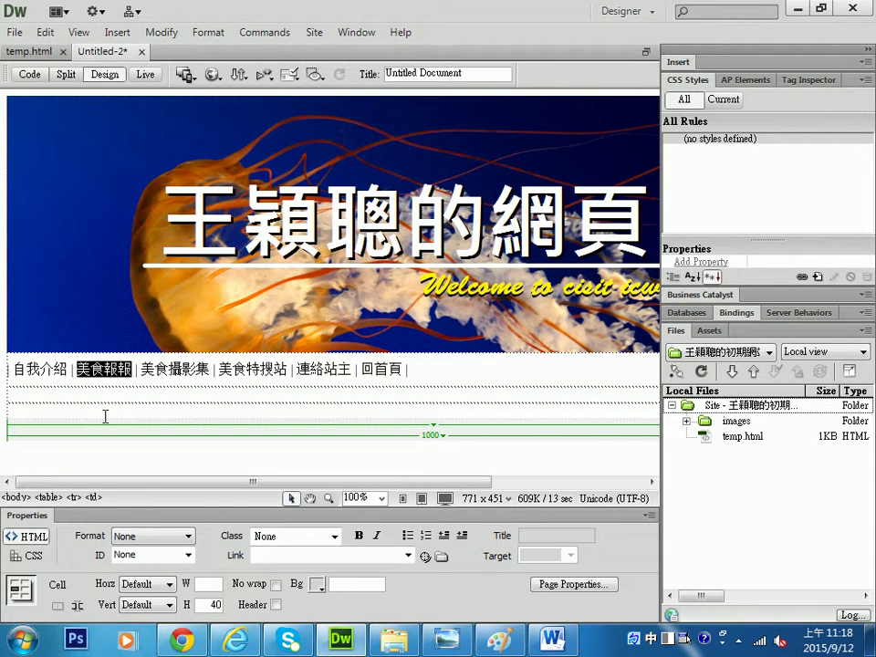
drag(141, 369, 288, 369)
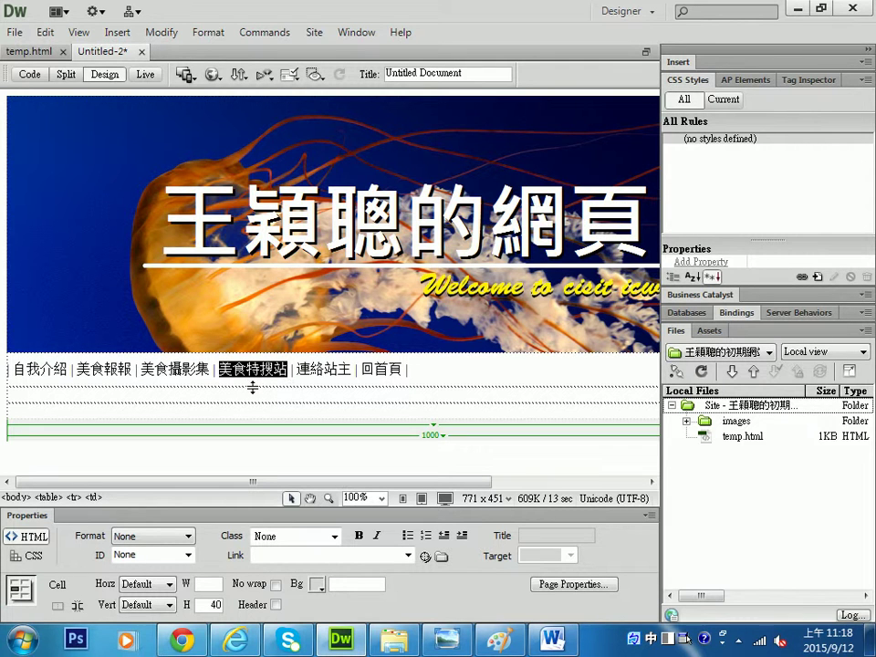
drag(296, 369, 352, 370)
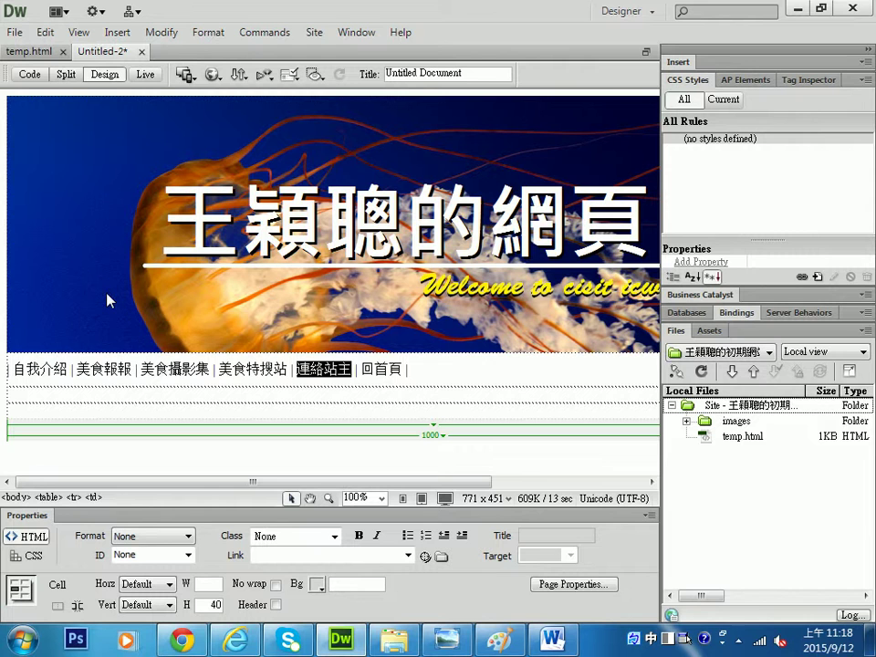
Select the navigation label 自我介紹 and place the cursor in its link field.
drag(14, 368, 27, 368)
drag(20, 275, 55, 279)
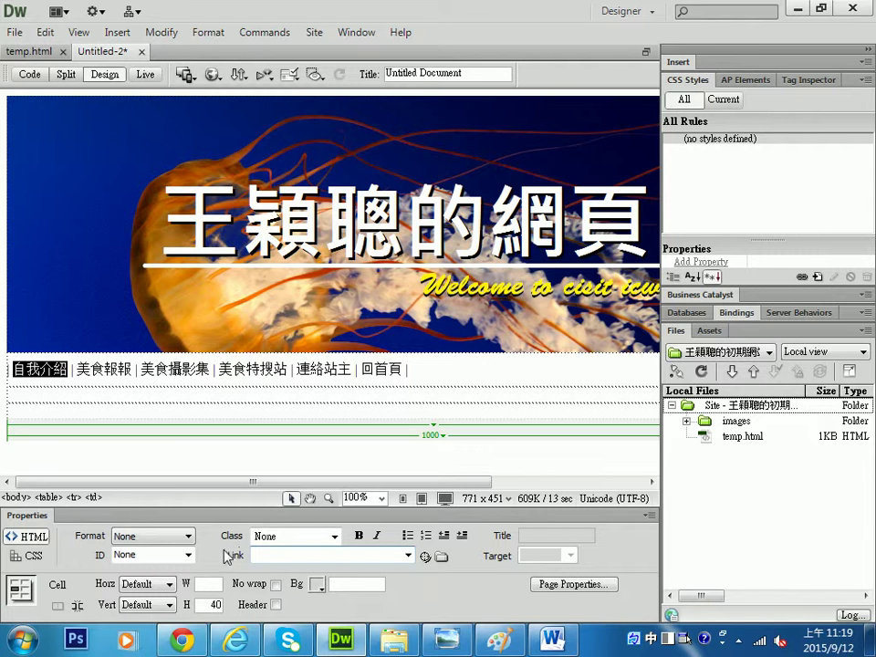
drag(13, 368, 70, 368)
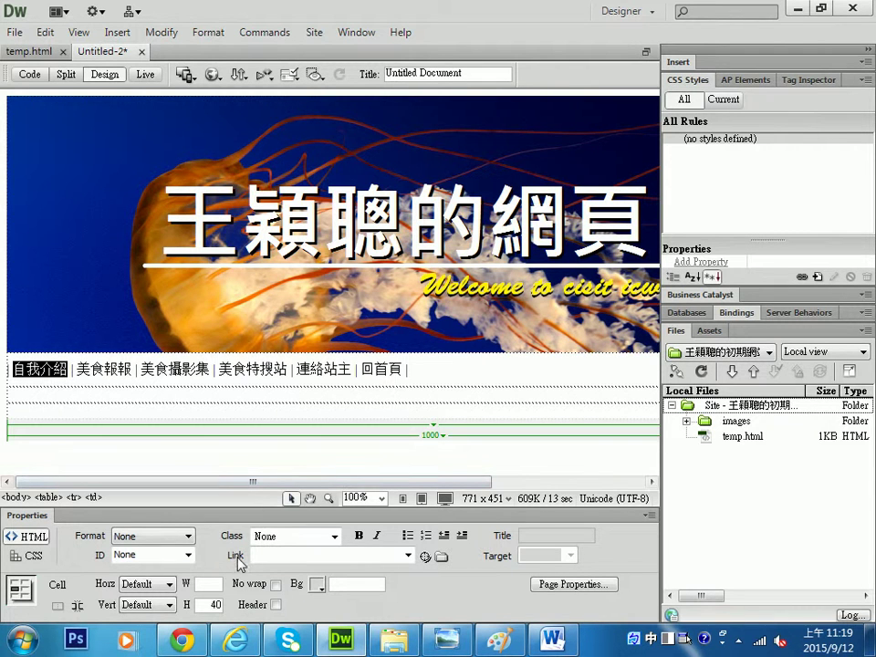
click(280, 556)
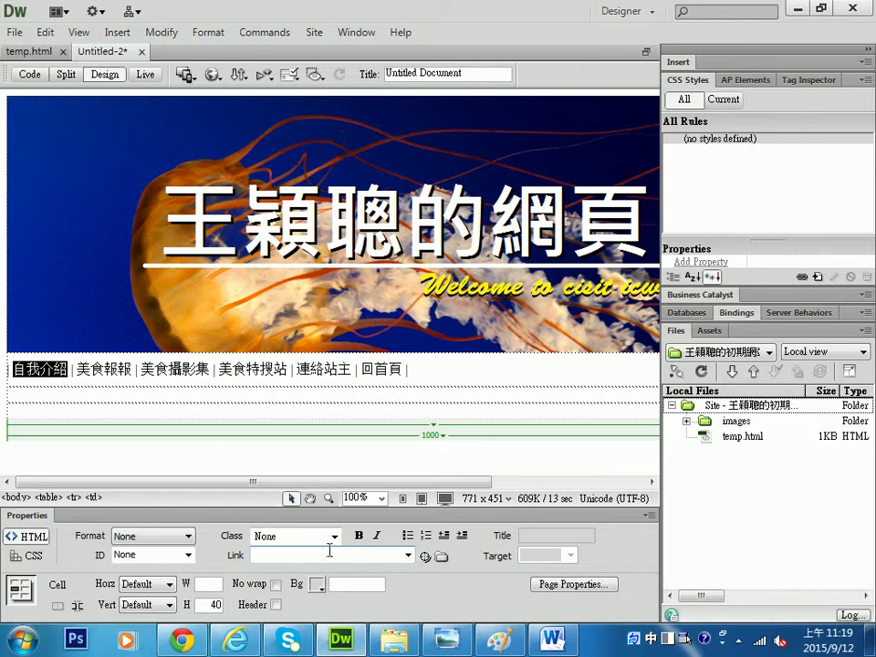
Switch to the Word document 文件1 and add three blank lines below the layout table.
key(alt+Tab)
scroll(321, 271, down, 15)
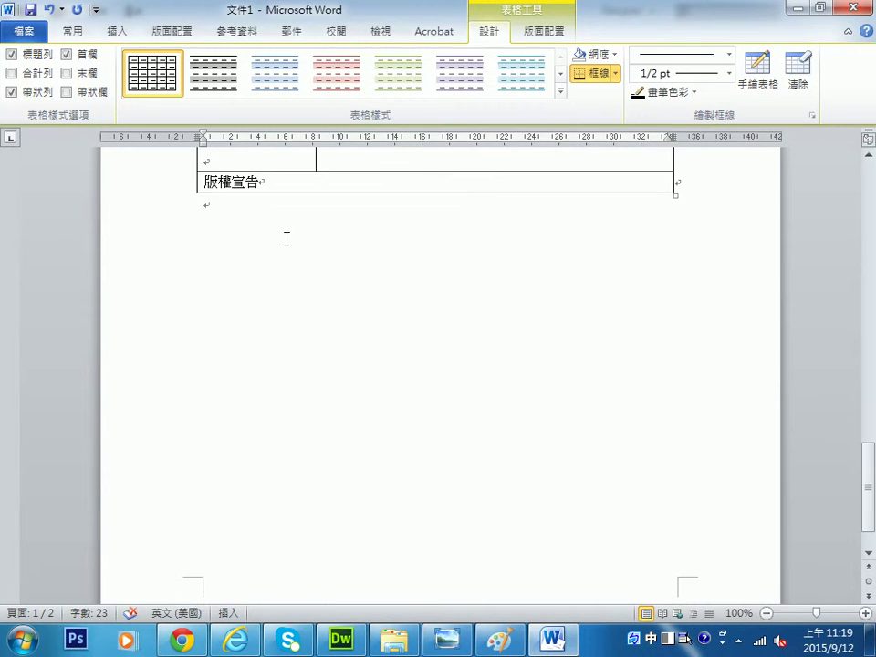
click(287, 232)
key(Return)
key(Return)
key(Return)
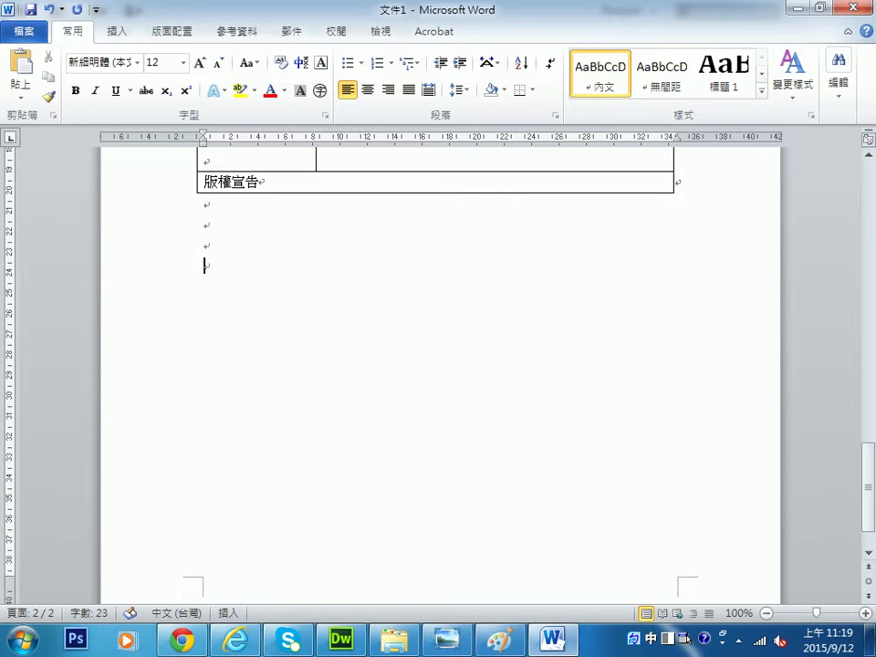
Enter the label 自我介紹 followed by the tab-separated file names myself.html and item1.html.
text(自我介紹)
key(Tab)
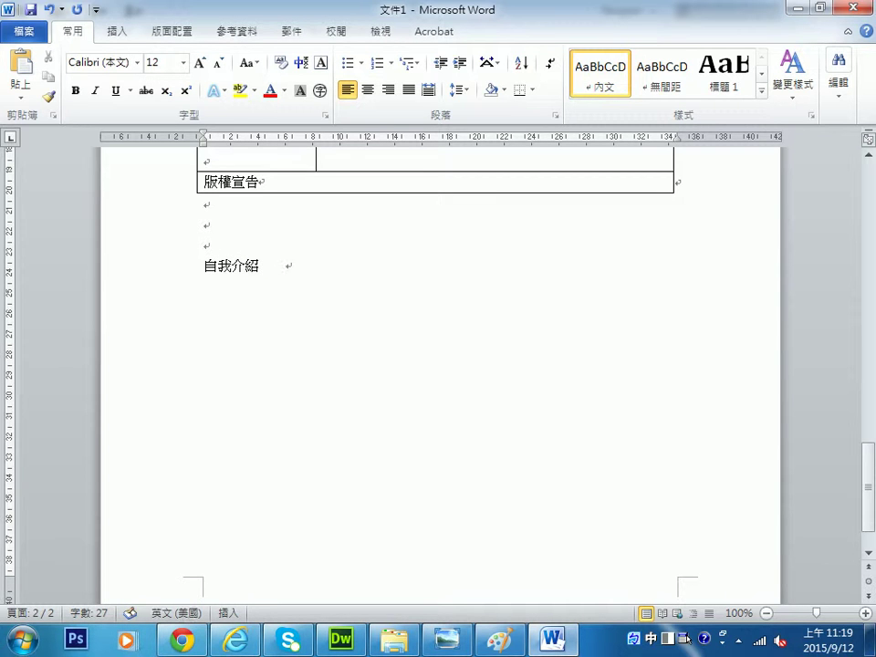
key(ctrl+space)
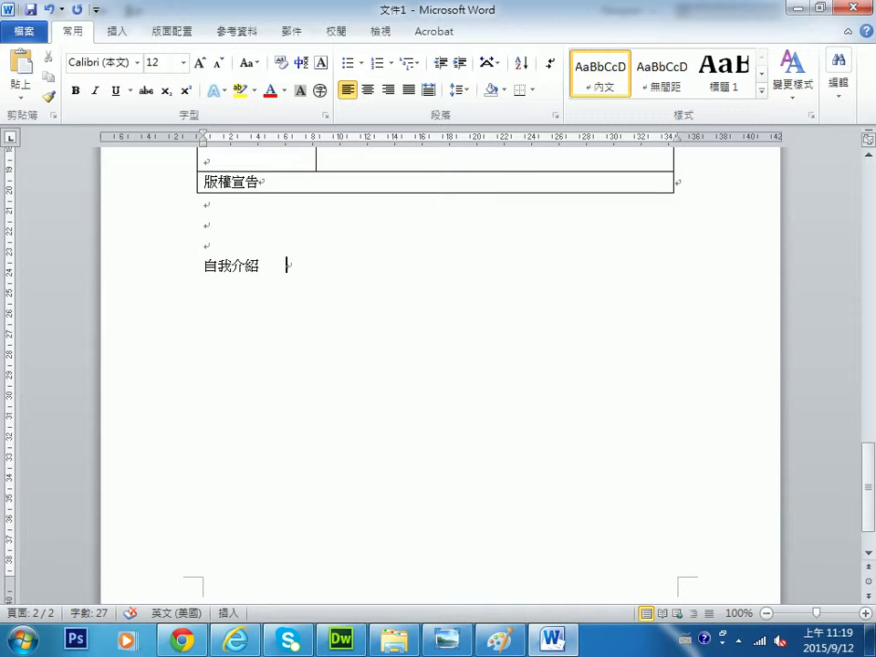
text(myself.html)
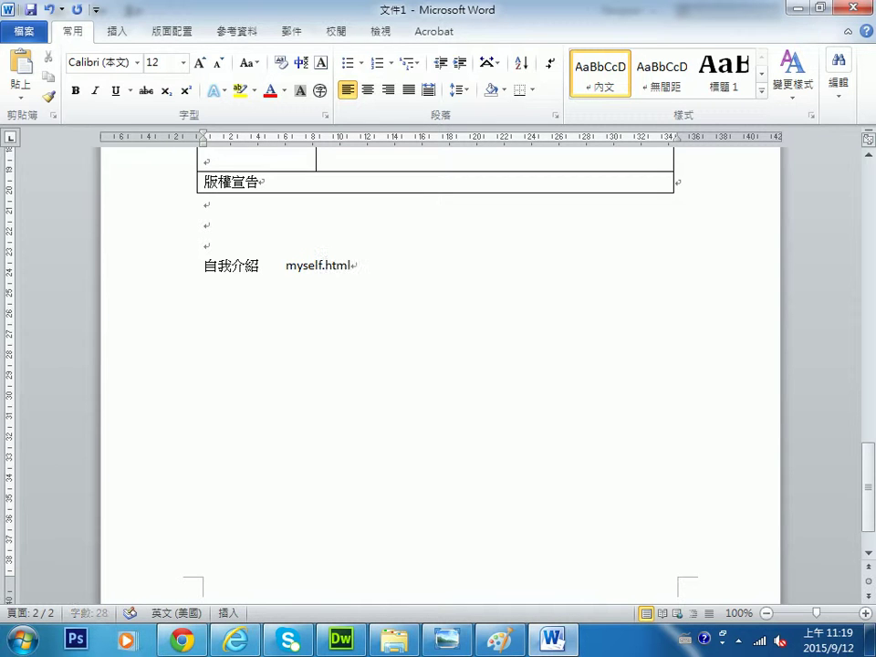
key(Tab)
text(it)
click(218, 223)
text(em1.html)
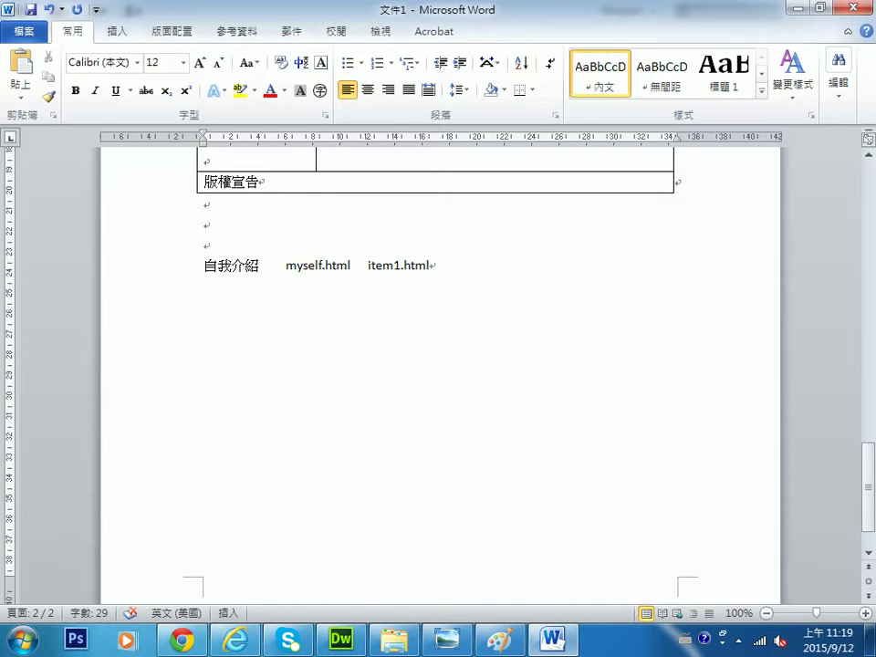
Add a second row with the label 美食報報 and the file names report.html and item2.html.
key(Return)
text(a)
key(BackSpace)
key(ctrl+space)
text(無美食報報)
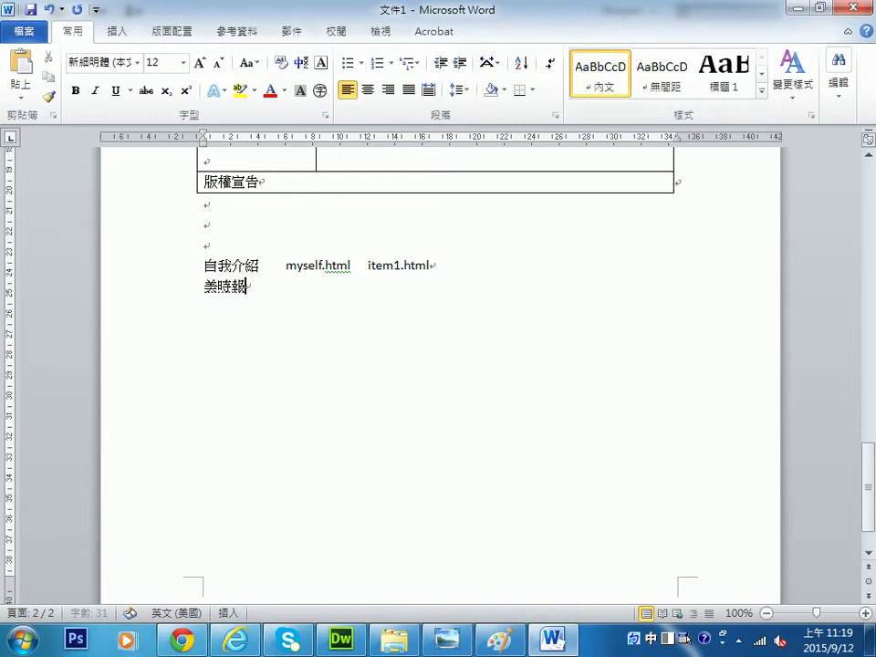
key(Tab)
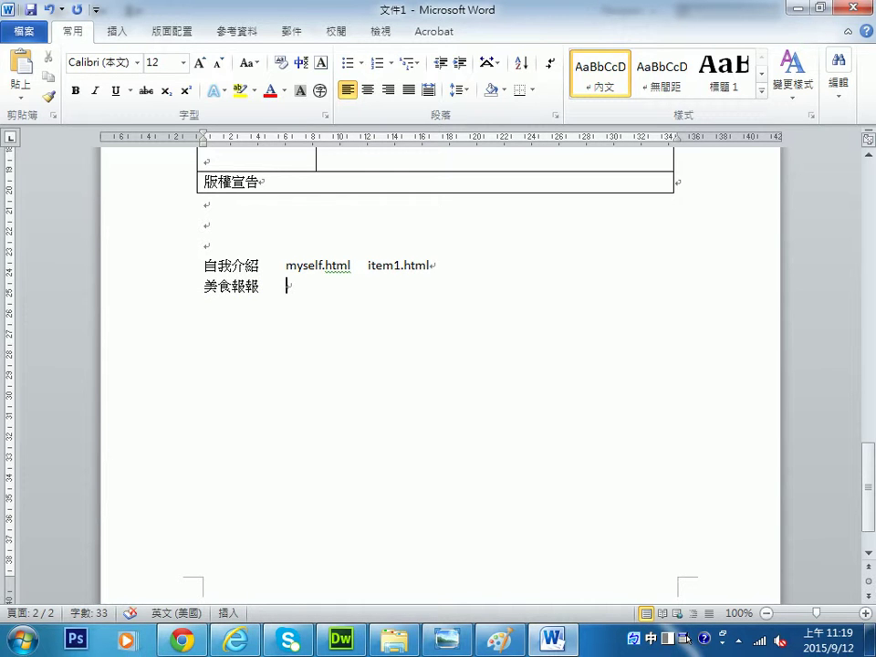
key(ctrl+space)
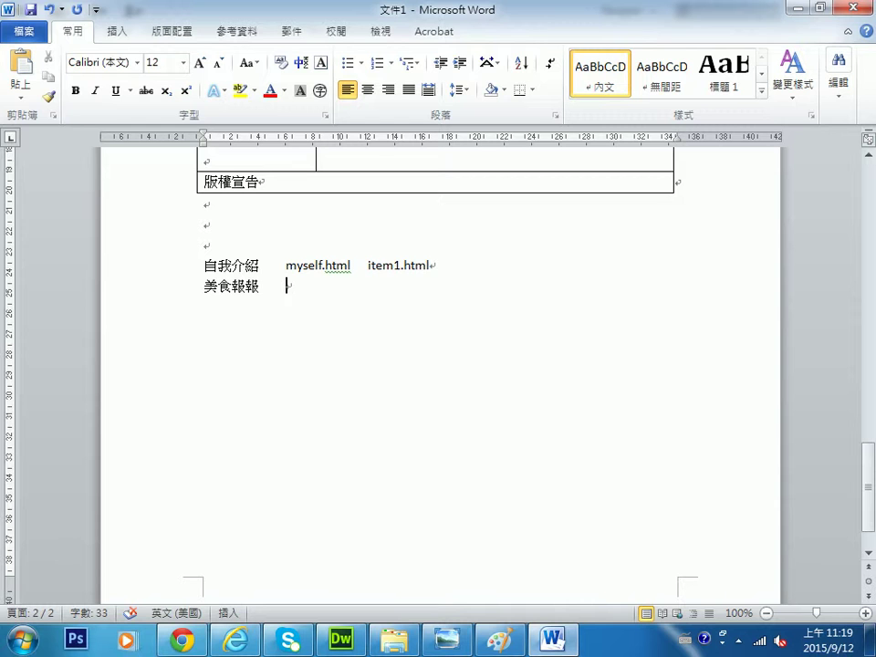
text(report)
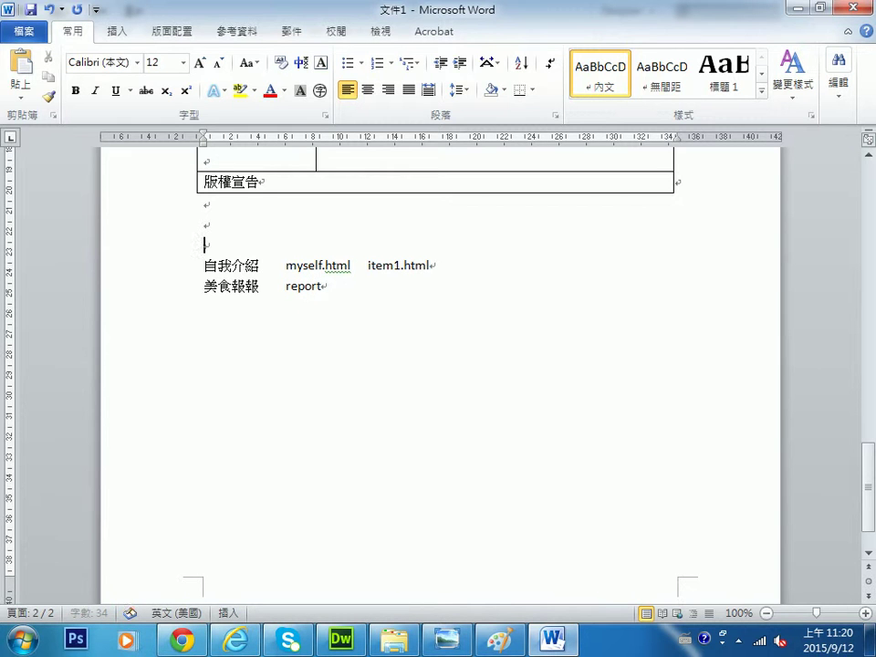
click(319, 240)
click(365, 291)
text(.html)
key(Tab)
text(item2.html)
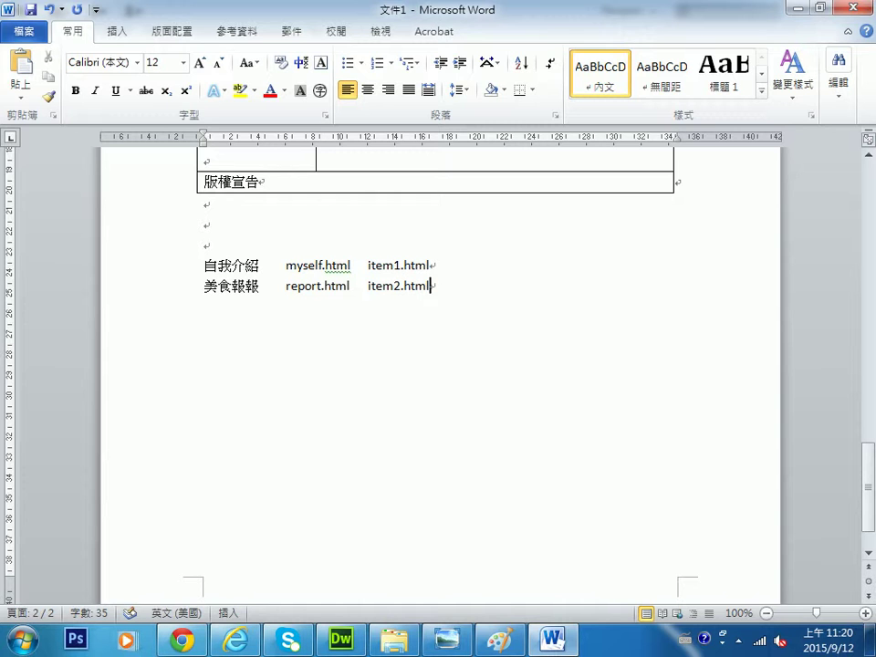
Add a third row with the label 美食攝影集 and the file names photo.html and item3.html.
key(Return)
key(ctrl+space)
text(ao3g6)
key(Return)
text(gk4u/3ru6)
key(Return)
key(ctrl+space)
text(phot)
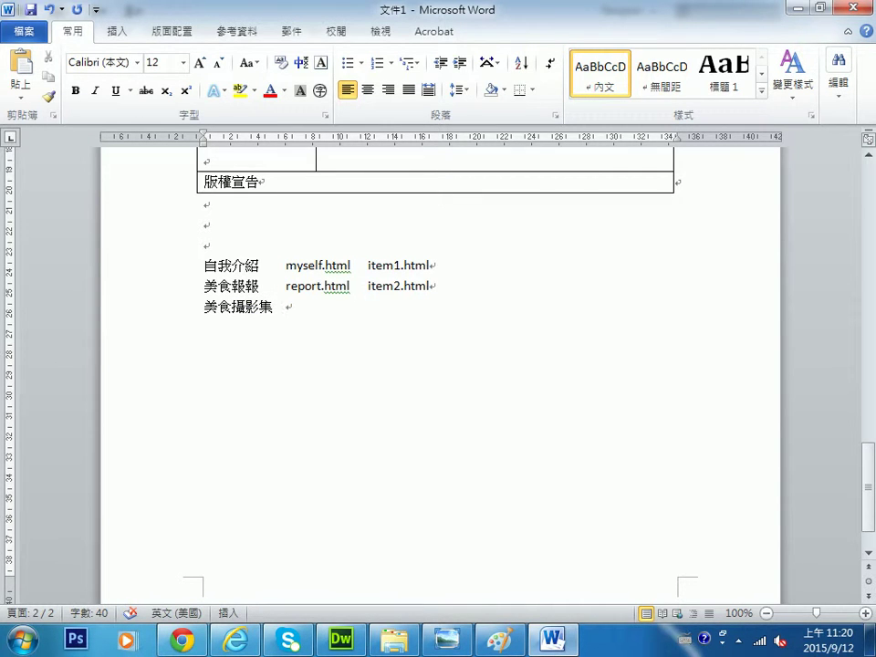
text(o.html)
key(Tab)
text(ite)
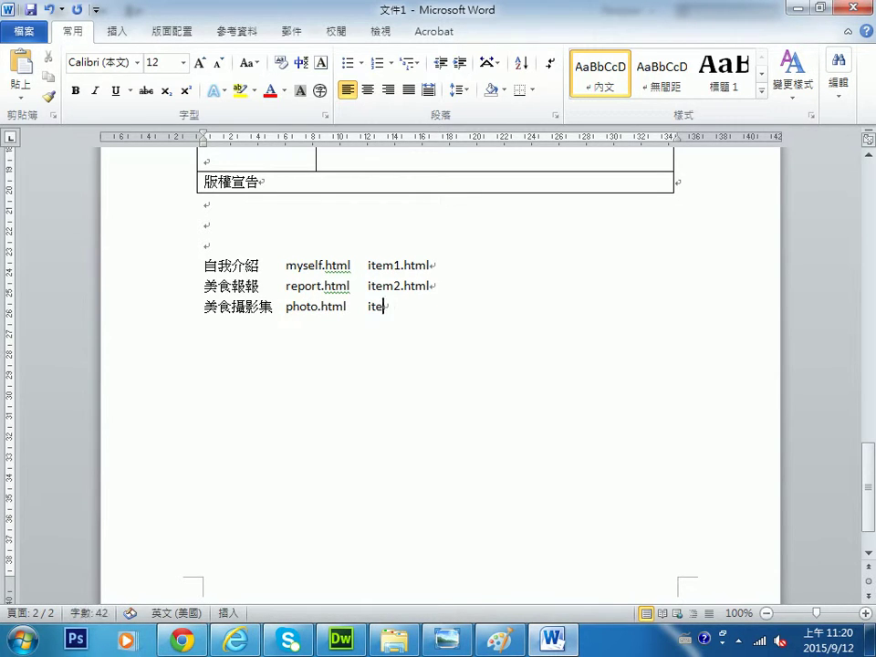
text(m3.html)
key(Return)
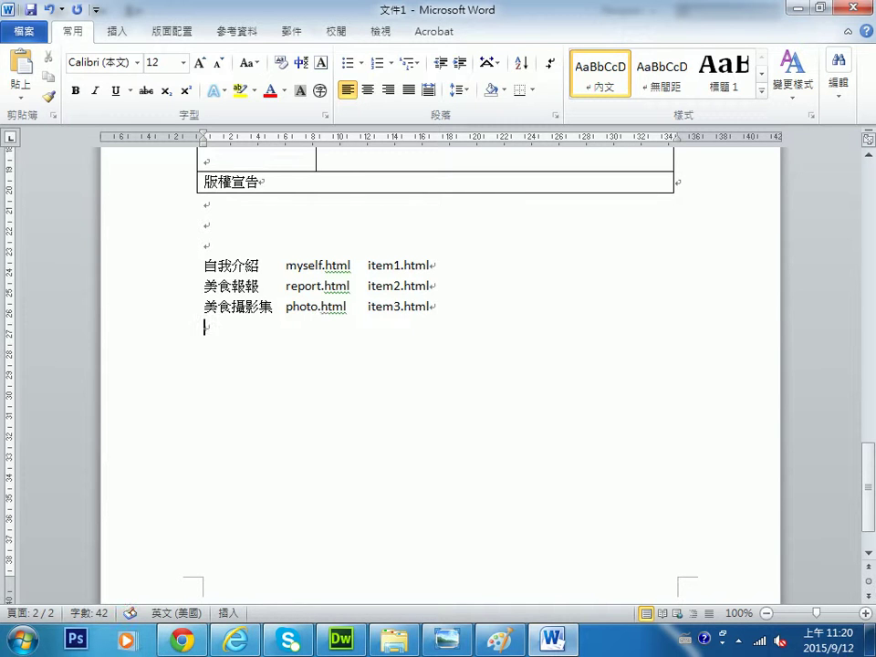
Add a fourth row with the label 美食特搜站 and the file names link.html and item4.html.
key(ctrl+shift)
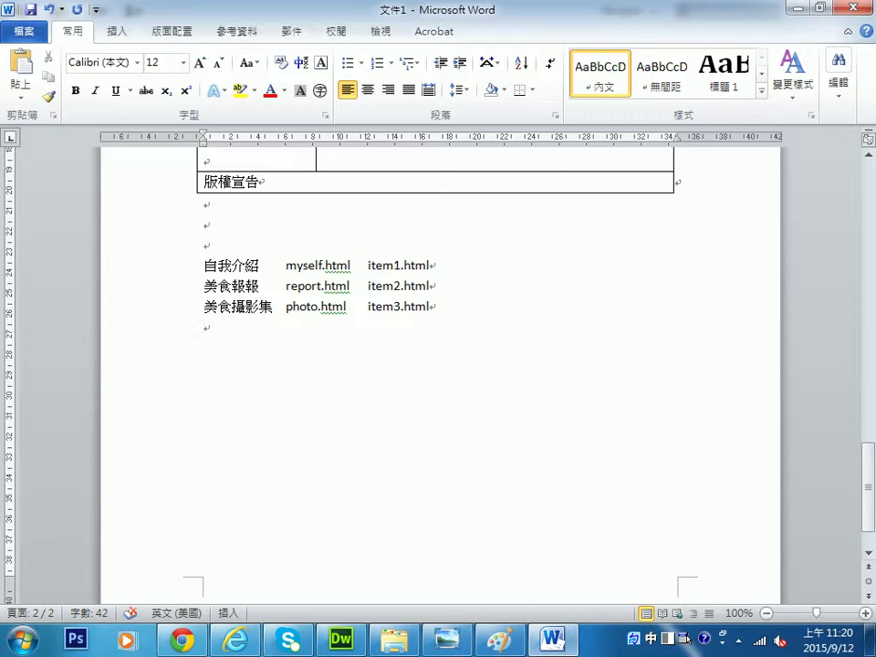
text(每食特ㄙㄡ)
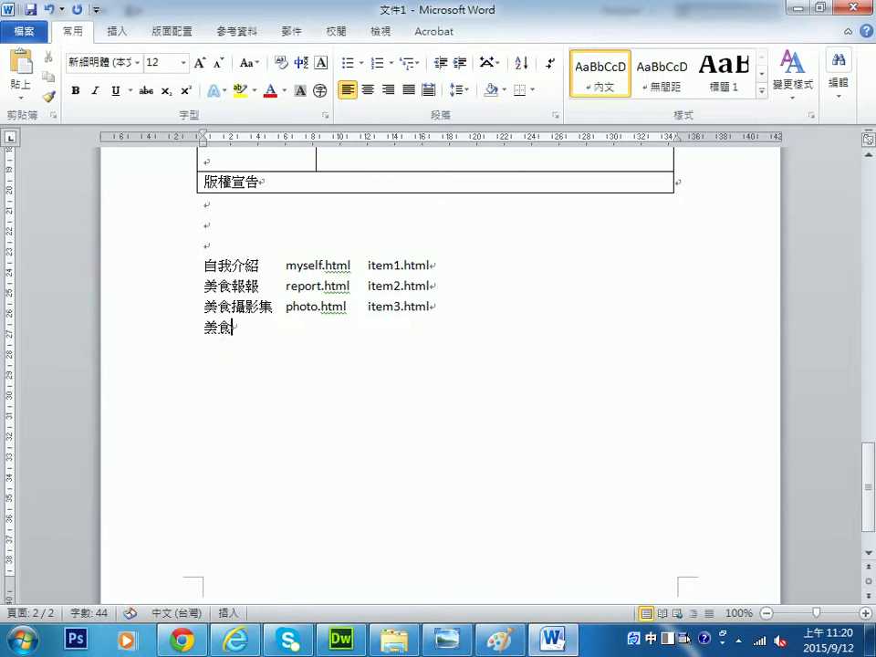
key(Return)
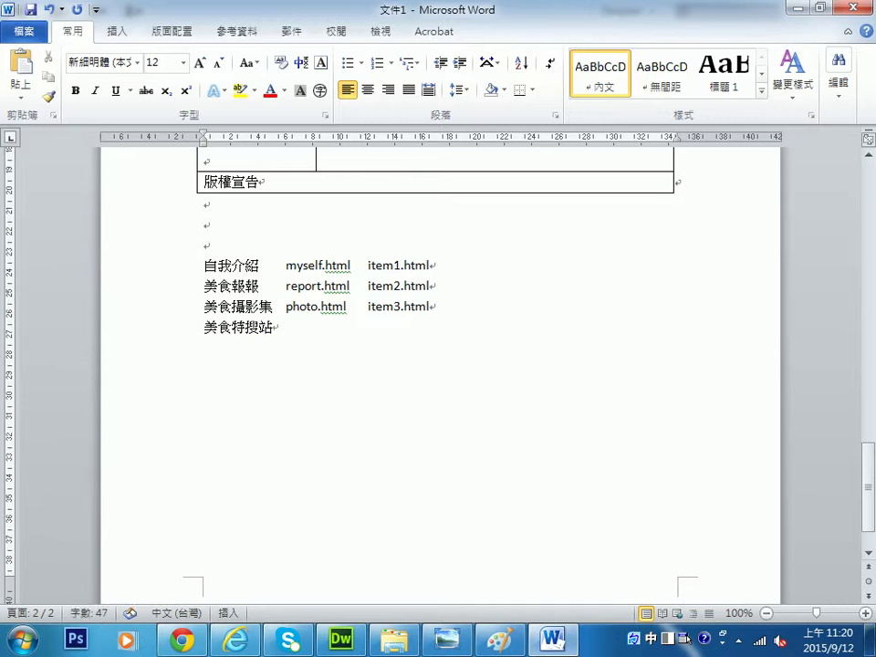
key(Tab)
key(ctrl+space)
text(link.html)
key(Tab)
text(item4.html)
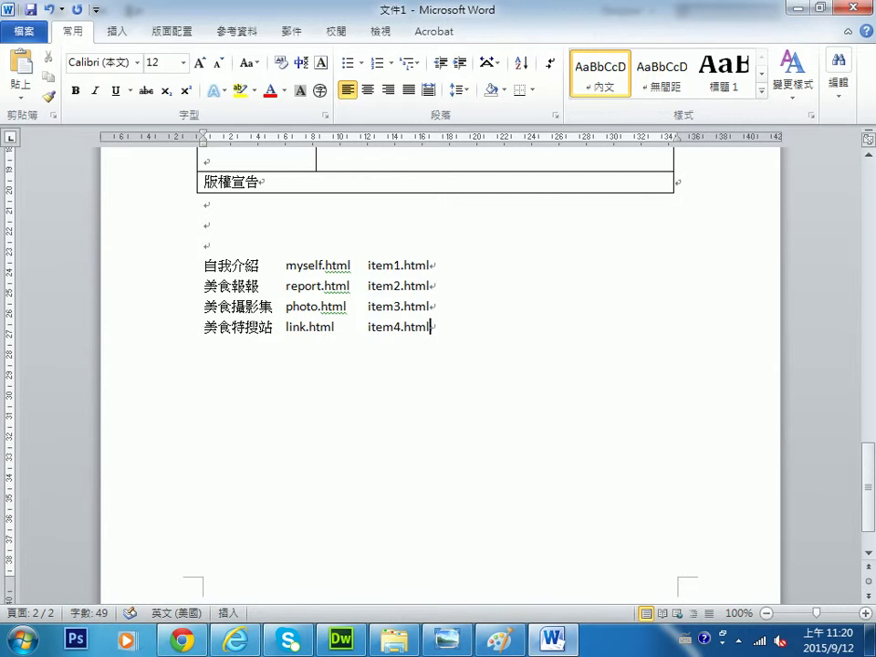
Add a fifth row with the label 連絡站主 and the file names contact.html and item5.html.
key(Return)
key(ctrl+space)
text(聯絡我)
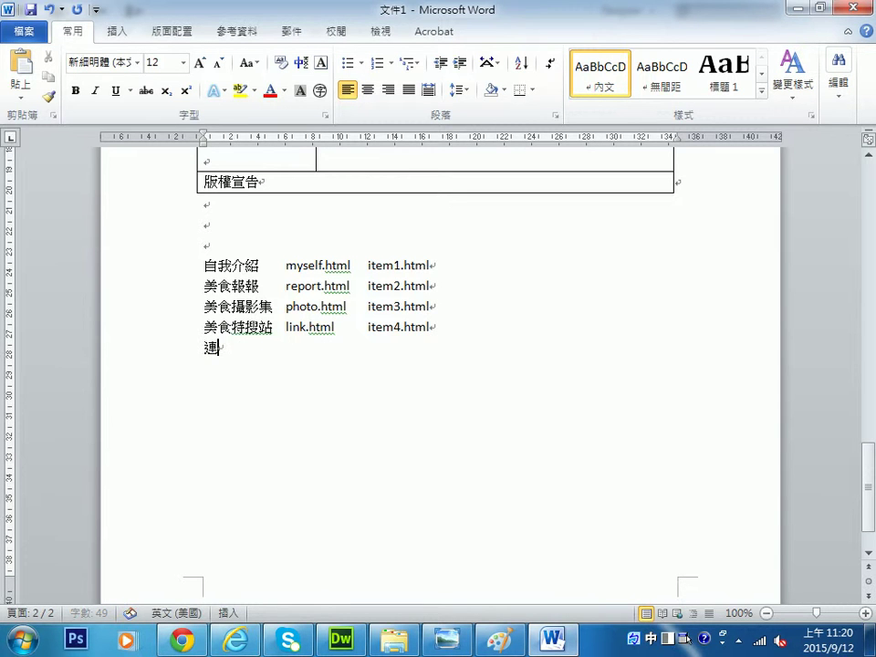
text(站主)
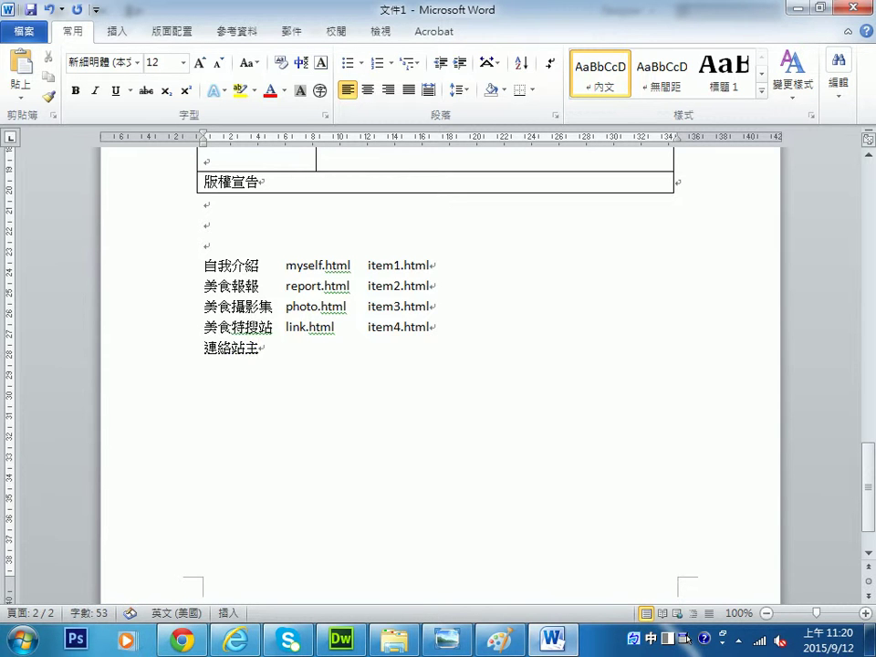
key(Return)
key(Tab)
key(ctrl+space)
text(con)
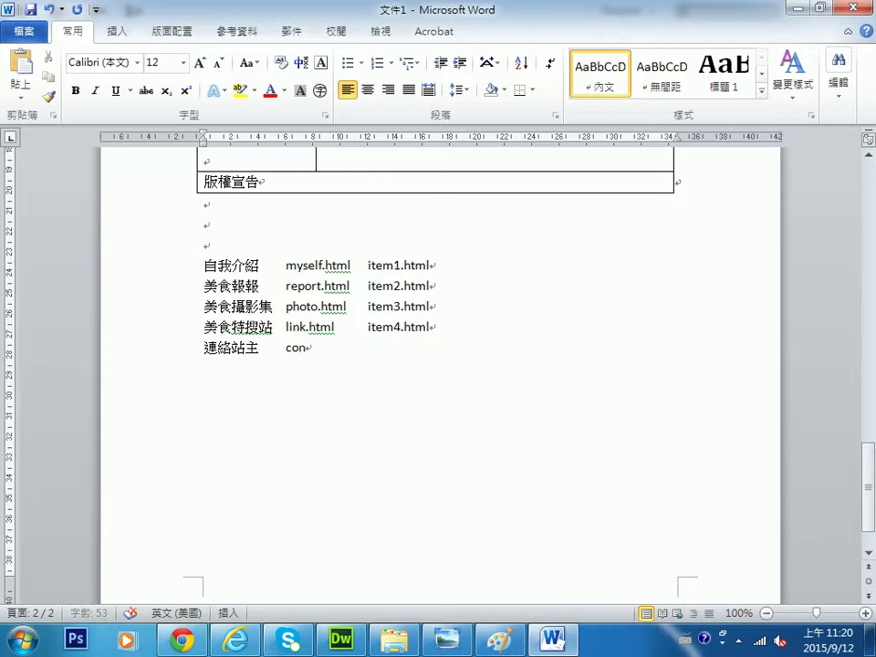
text(tact.html)
key(Tab)
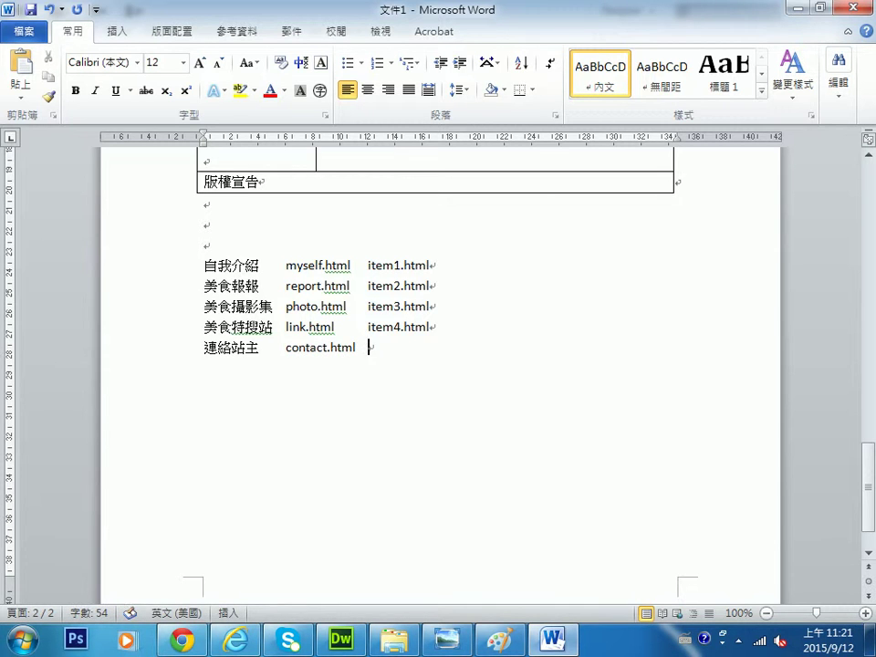
text(item5.html)
key(Return)
text(cjo6)
key(BackSpace)
key(BackSpace)
key(BackSpace)
key(BackSpace)
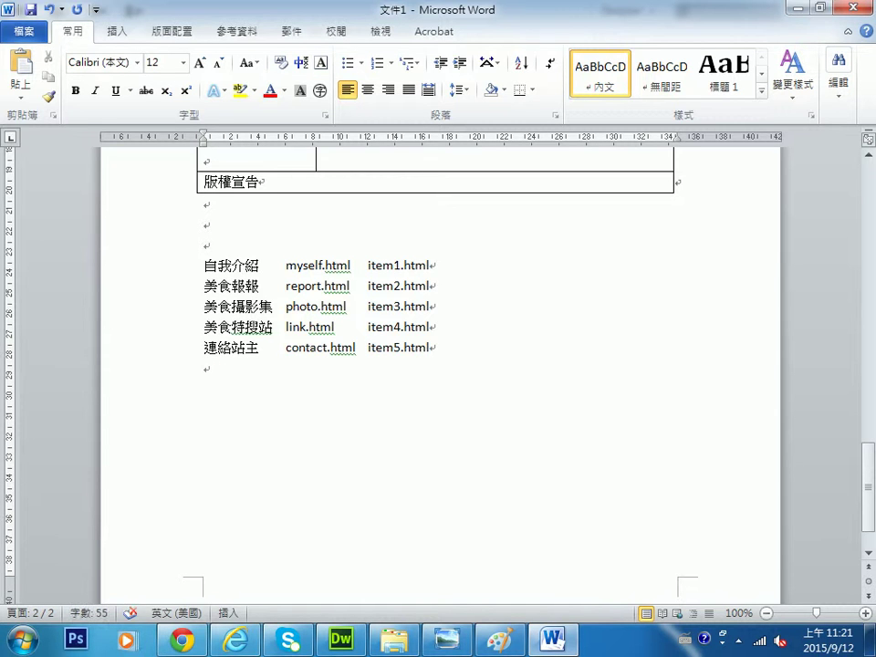
Fill the sixth row with the label 回首頁 and the file name index.html, followed by a tab.
key(ctrl+space)
text(cjo6g.3u,4)
key(Return)
key(Tab)
key(Tab)
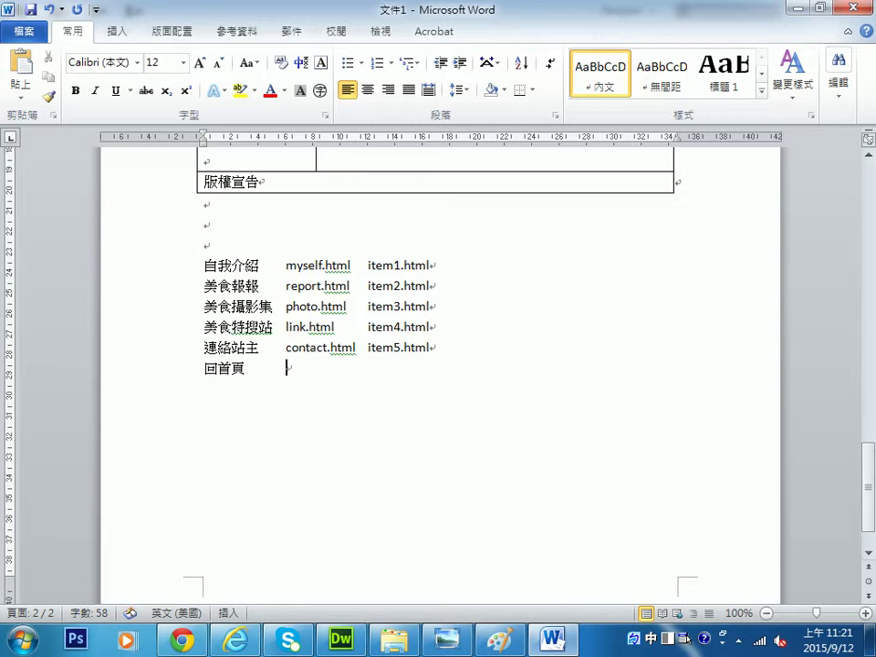
key(ctrl+space)
text(index.html)
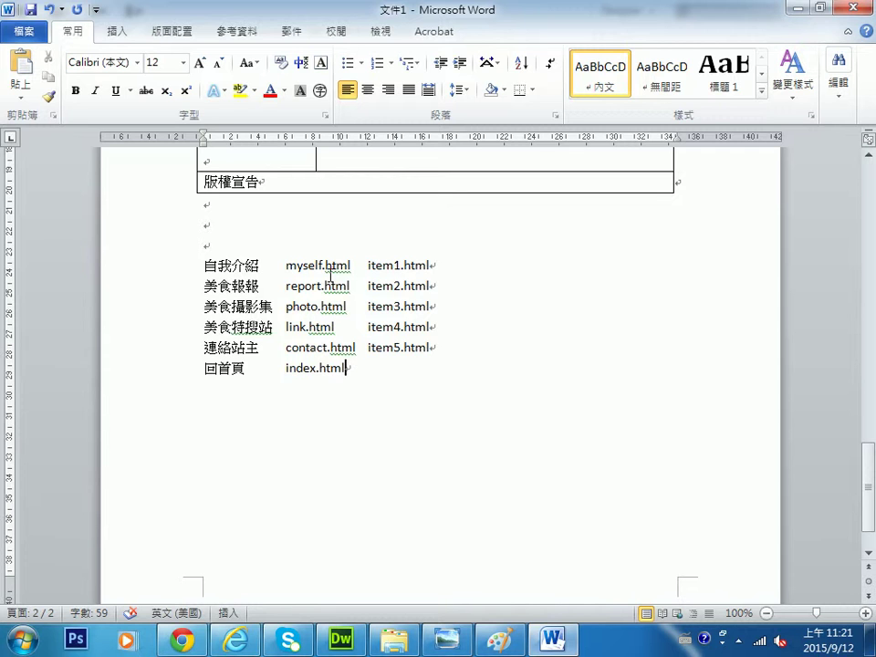
key(Tab)
Try Default.html and index.htm as further home page file names in the 回首頁 row and delete them.
text(Default.html)
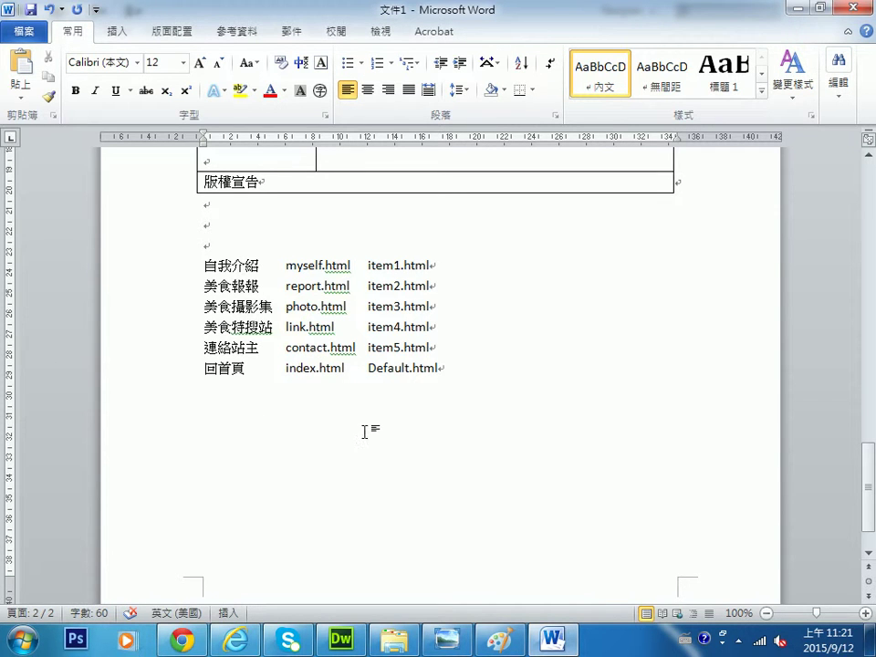
key(Tab)
text(index.h)
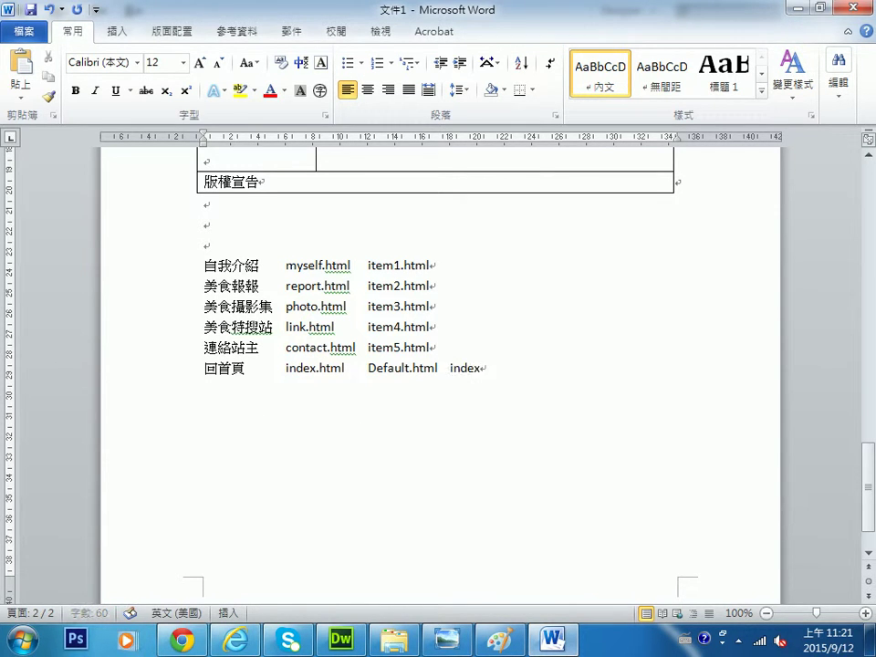
text(tm)
key(BackSpace)
key(BackSpace)
key(BackSpace)
key(BackSpace)
key(BackSpace)
key(BackSpace)
key(BackSpace)
key(BackSpace)
key(BackSpace)
key(BackSpace)
key(BackSpace)
key(BackSpace)
key(BackSpace)
key(BackSpace)
key(BackSpace)
key(BackSpace)
key(BackSpace)
key(BackSpace)
key(BackSpace)
key(BackSpace)
key(BackSpace)
key(BackSpace)
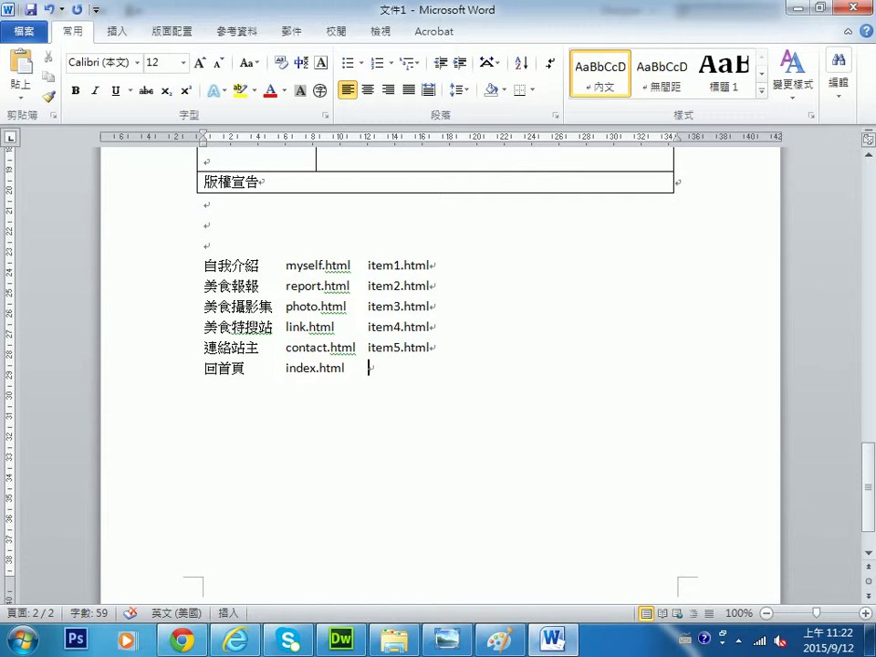
Enter index.html as the second file name in the 回首頁 row and check the rows of the list.
text(index.html)
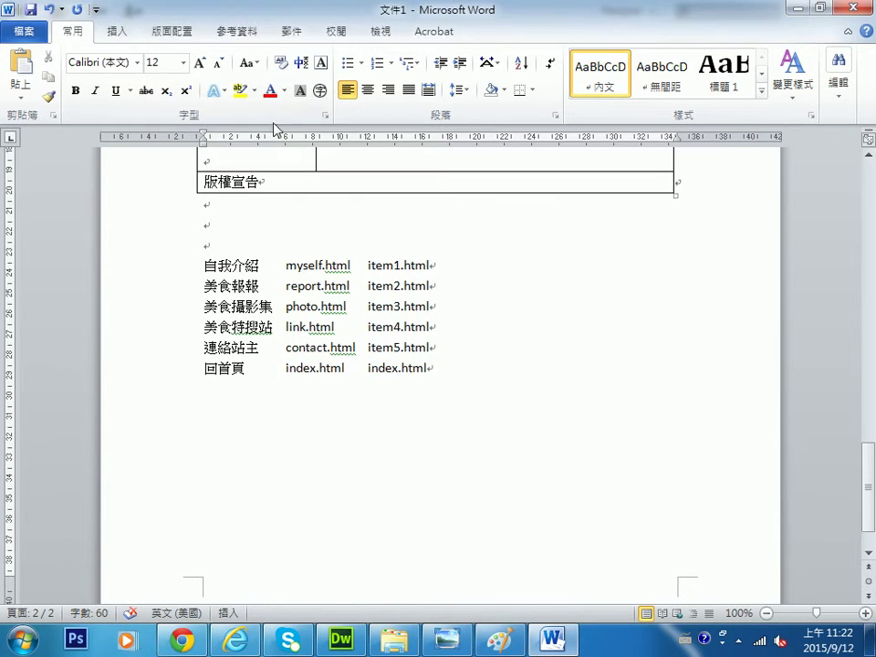
click(304, 367)
drag(370, 368, 446, 375)
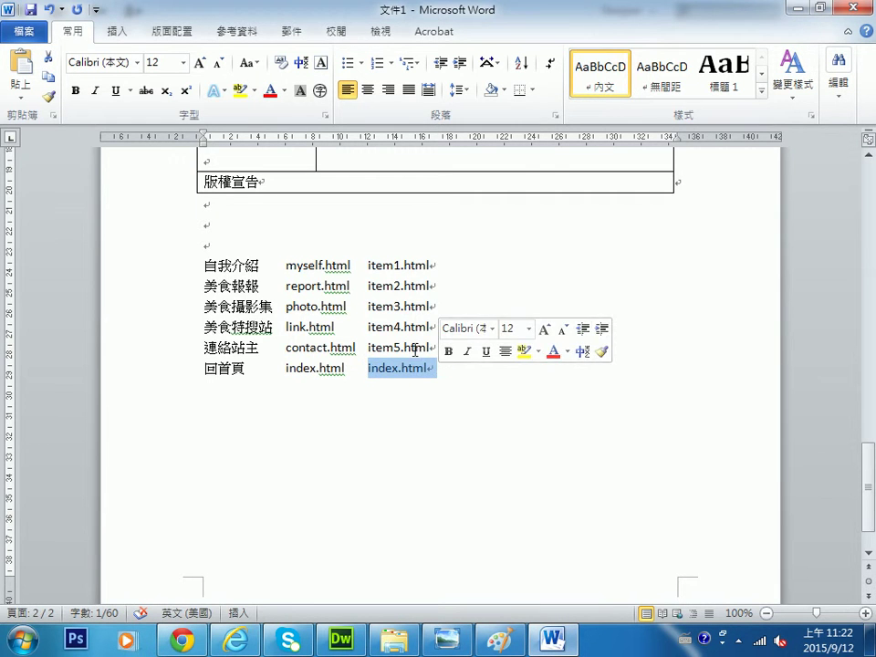
drag(205, 368, 375, 243)
key(alt+shift)
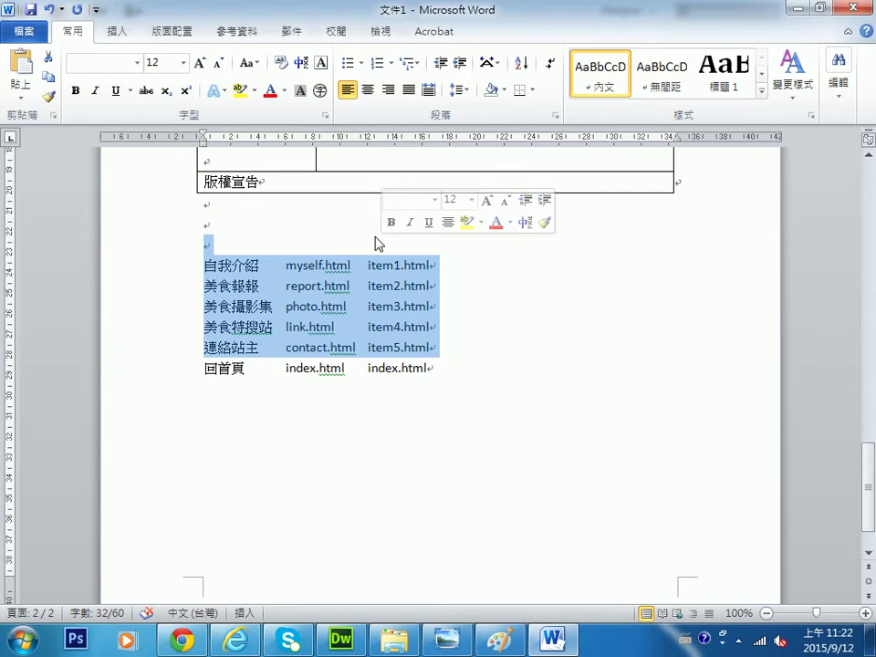
click(407, 364)
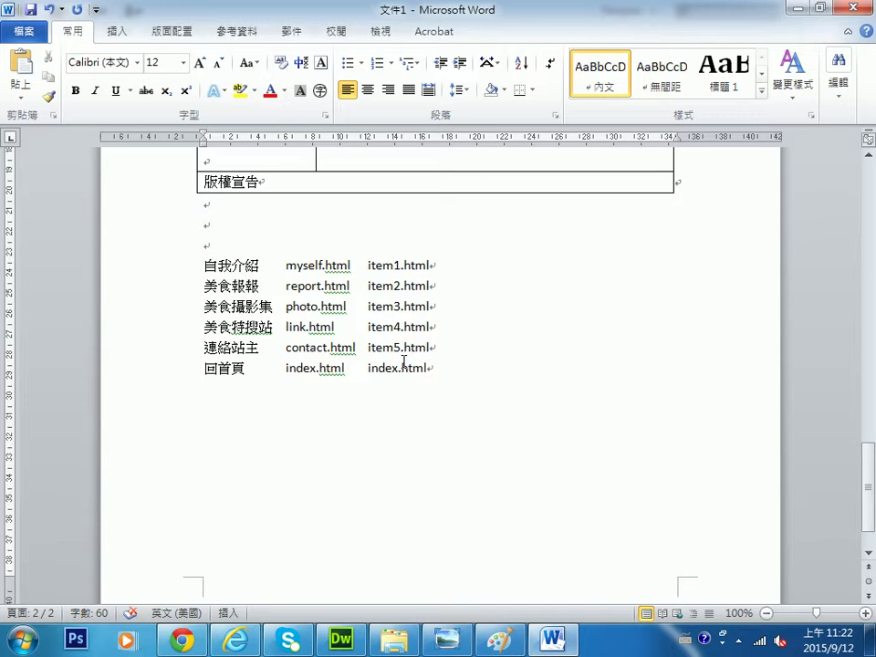
drag(368, 367, 431, 367)
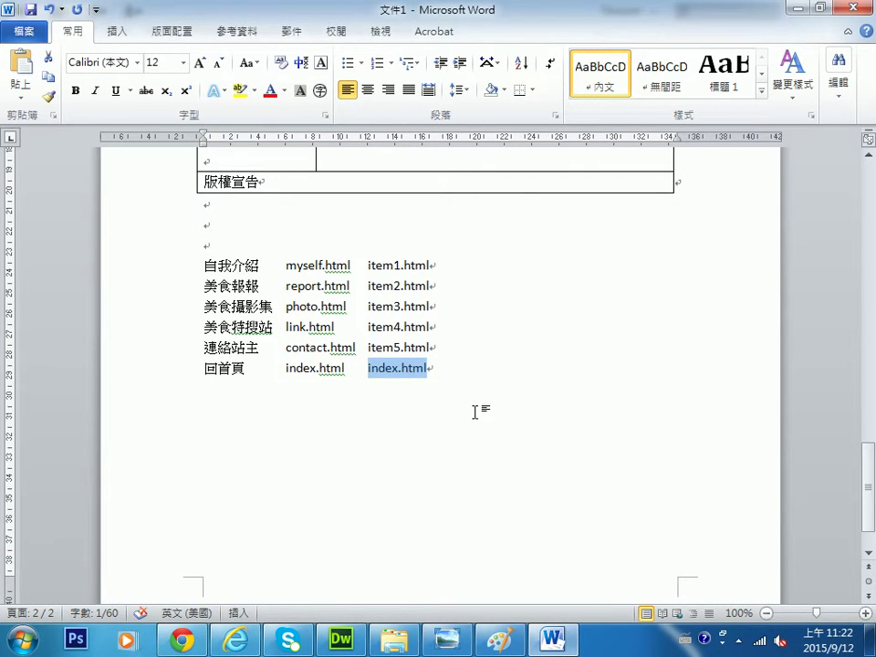
click(478, 401)
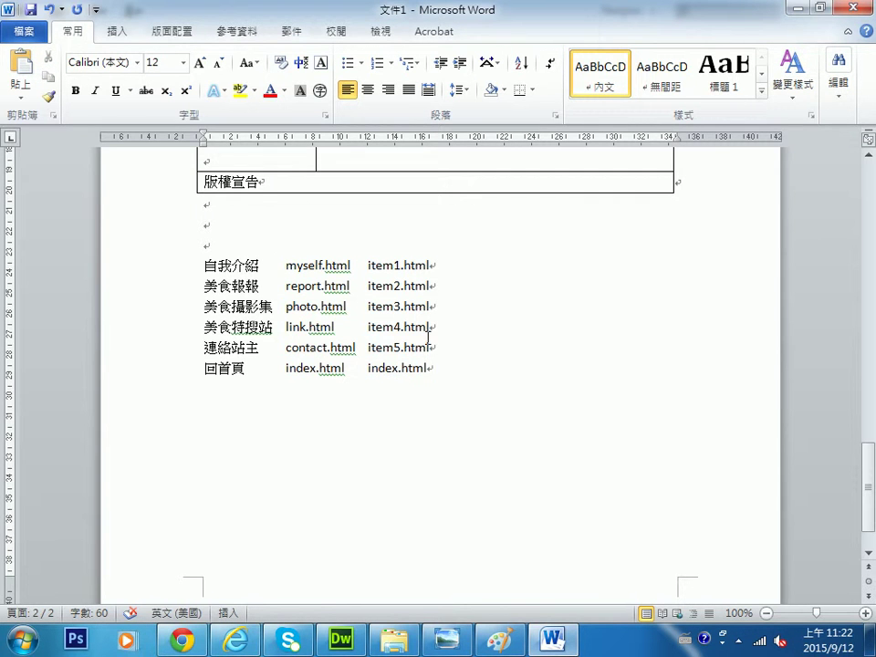
Switch to Dreamweaver and link the 自我介紹 navigation label to myself.html.
click(342, 641)
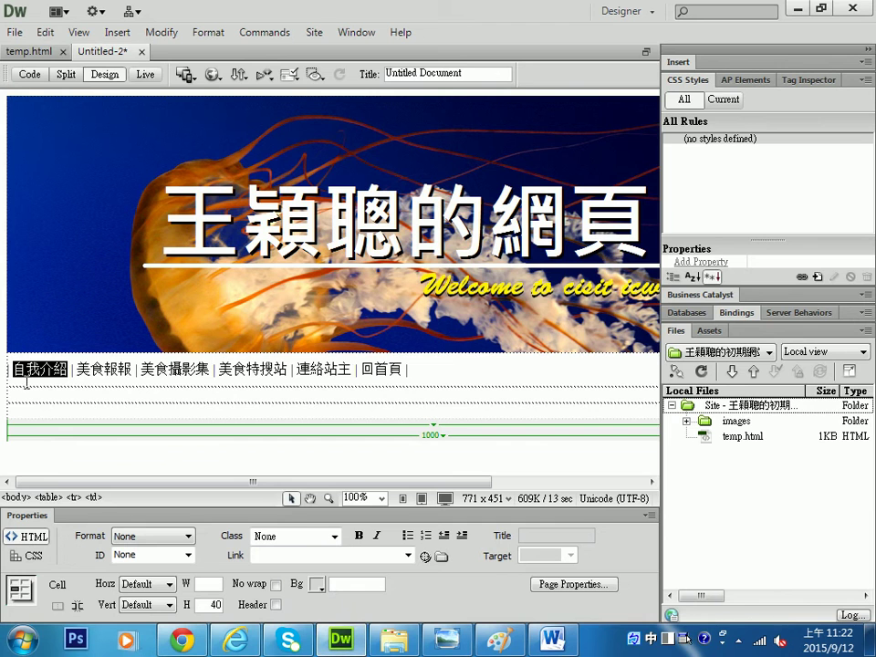
click(68, 367)
drag(14, 368, 70, 369)
click(284, 548)
text(ㄍㄩㄠ)
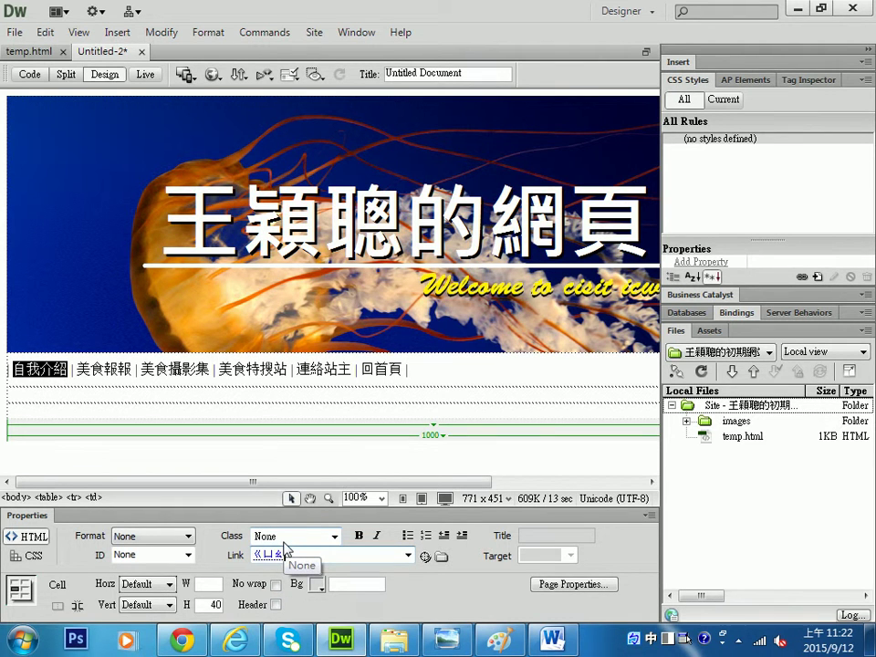
click(334, 536)
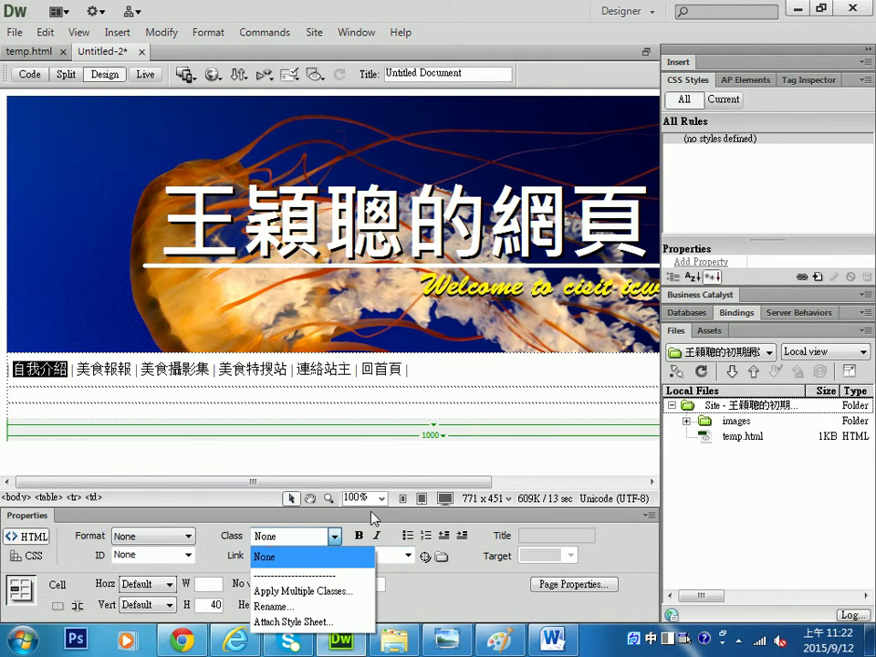
click(360, 553)
text(ㄗㄩ)
key(Escape)
key(ctrl+space)
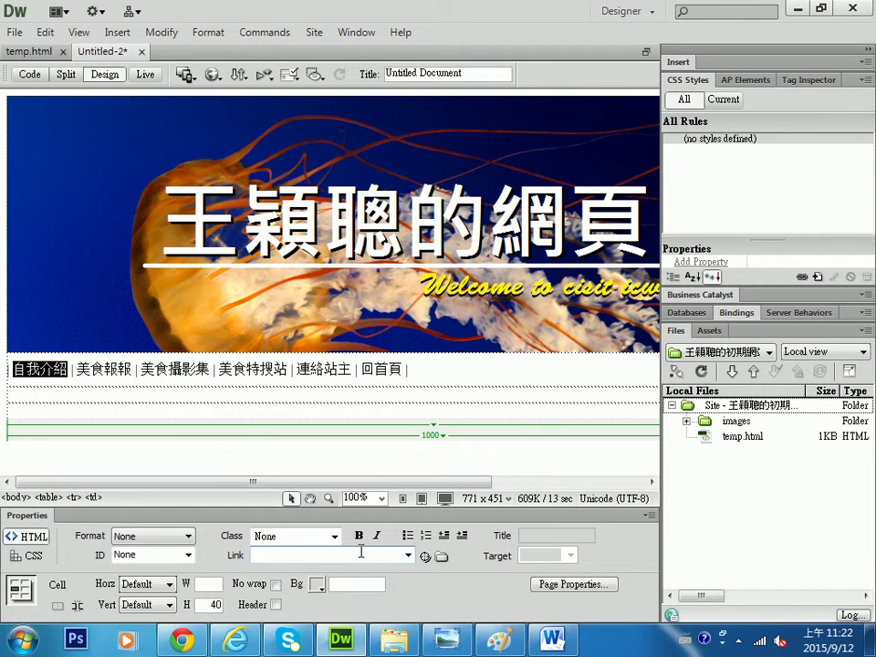
text(myself.html)
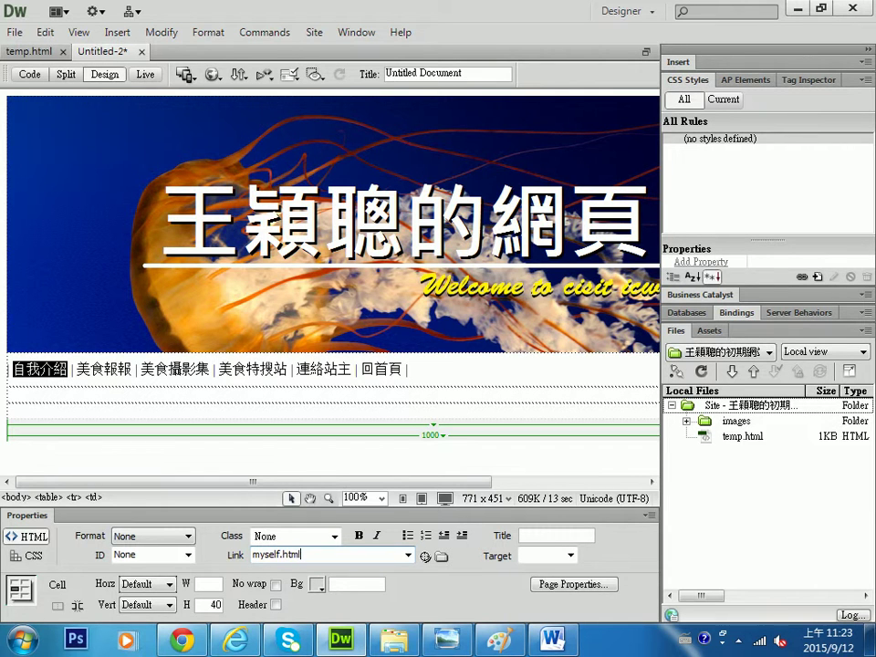
key(Return)
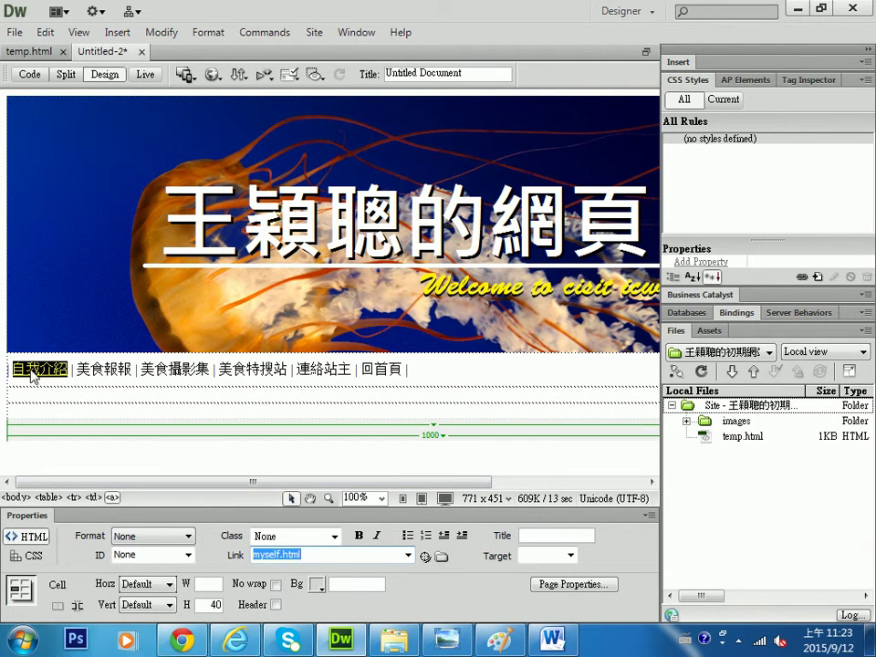
Link the 美食報報 label in the navigation row to report.html.
drag(77, 369, 133, 369)
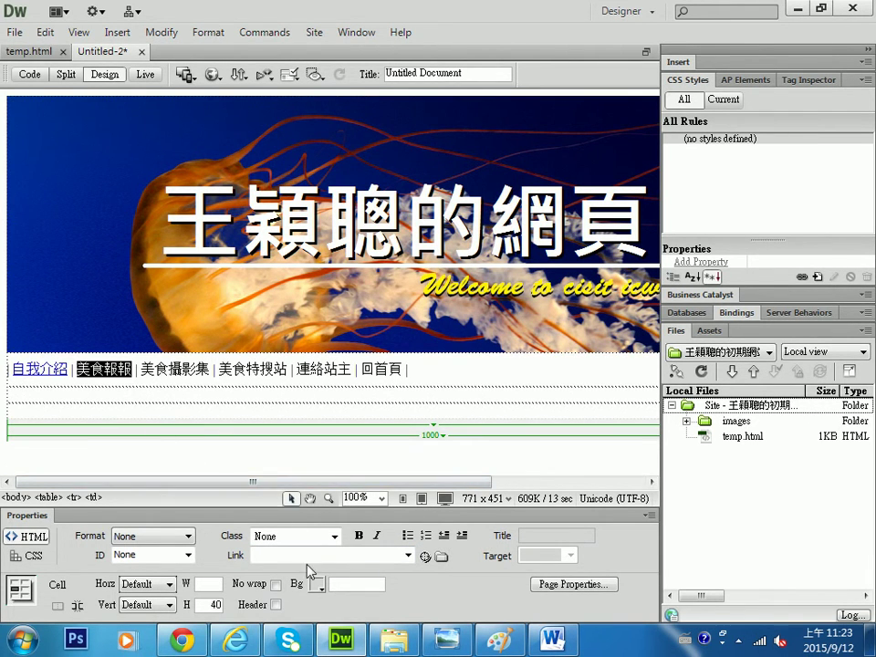
click(392, 557)
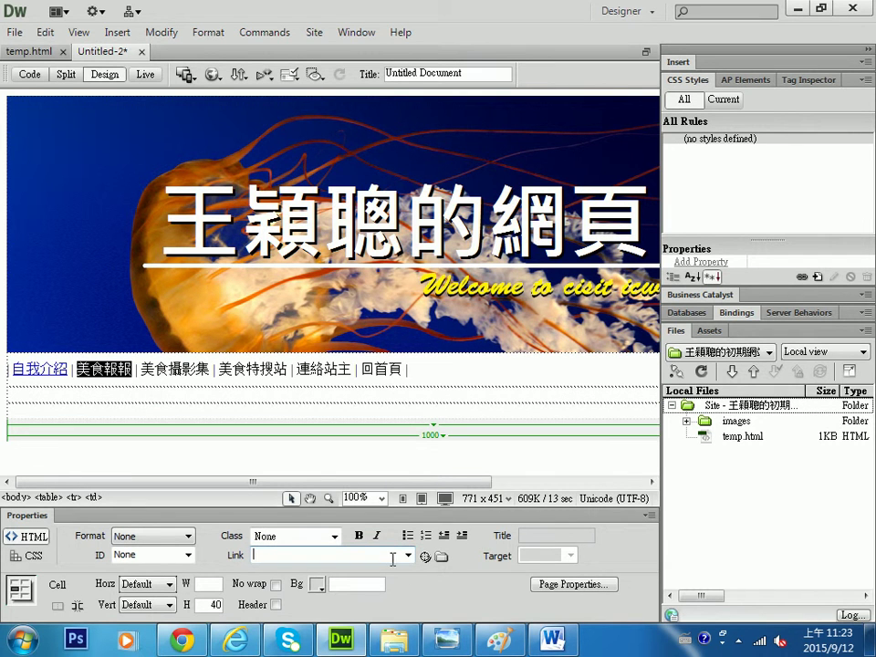
text(report.html)
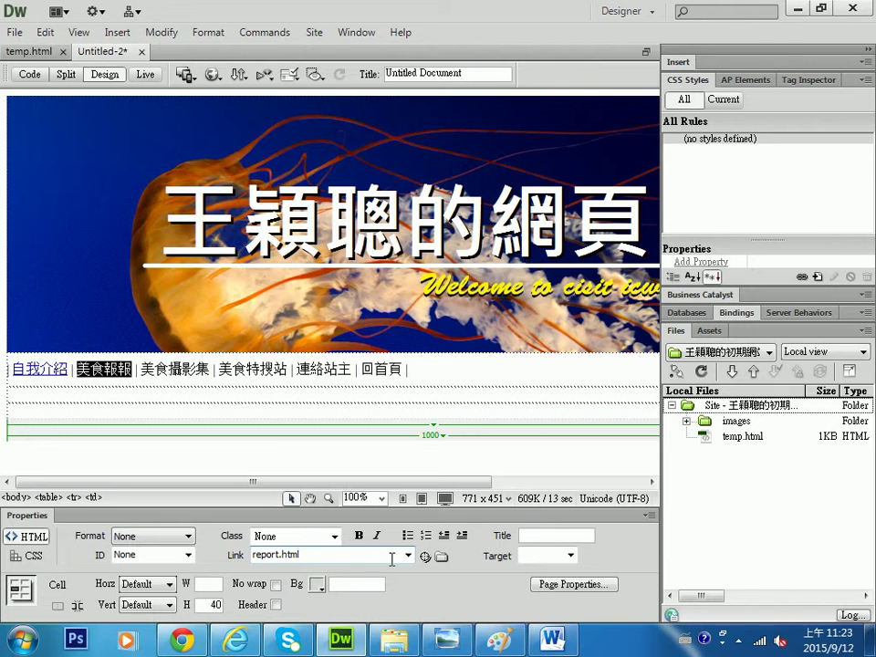
key(Return)
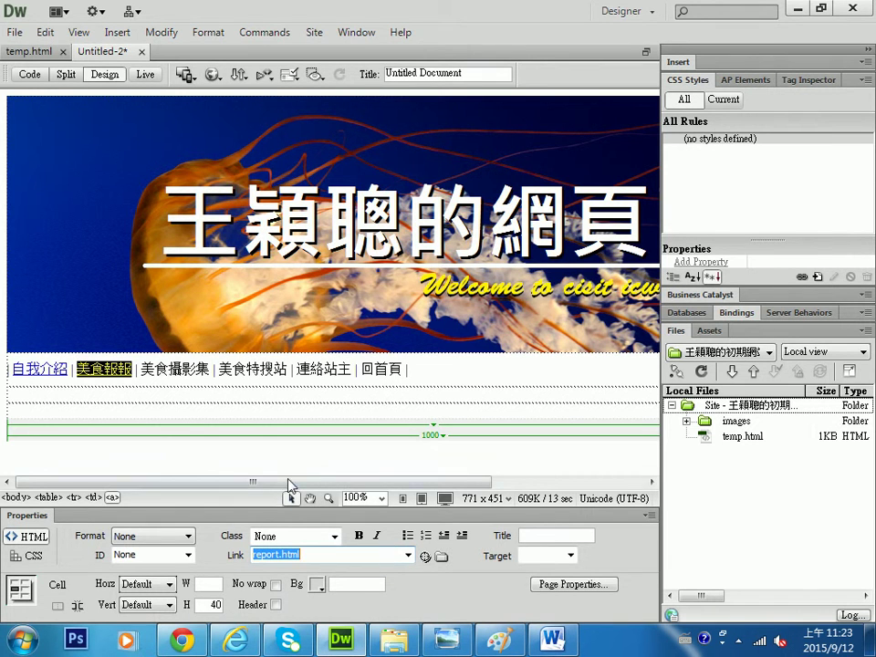
Link the 美食攝影集 label in the navigation row to photo.html.
drag(141, 369, 209, 368)
click(298, 567)
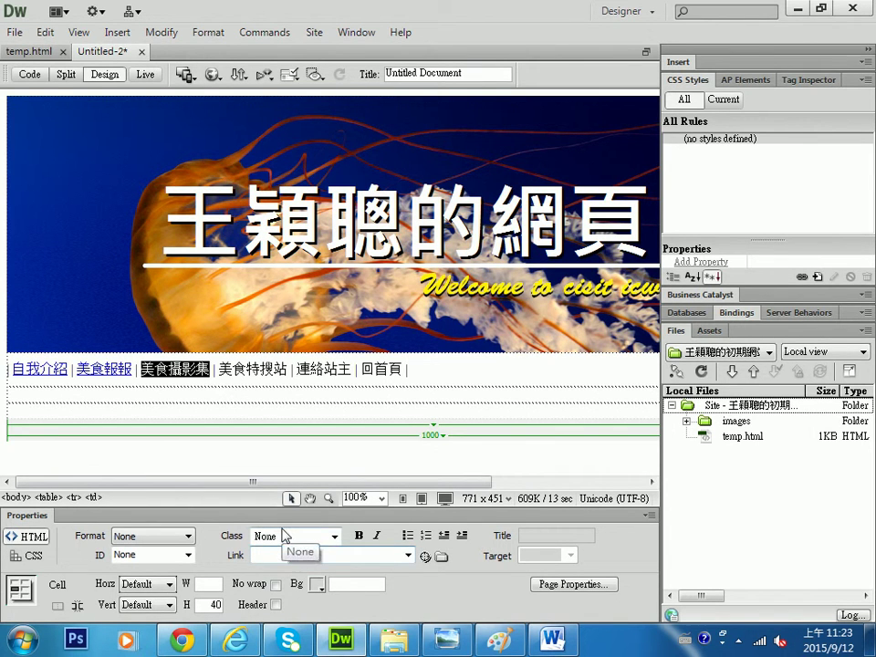
text(photo.)
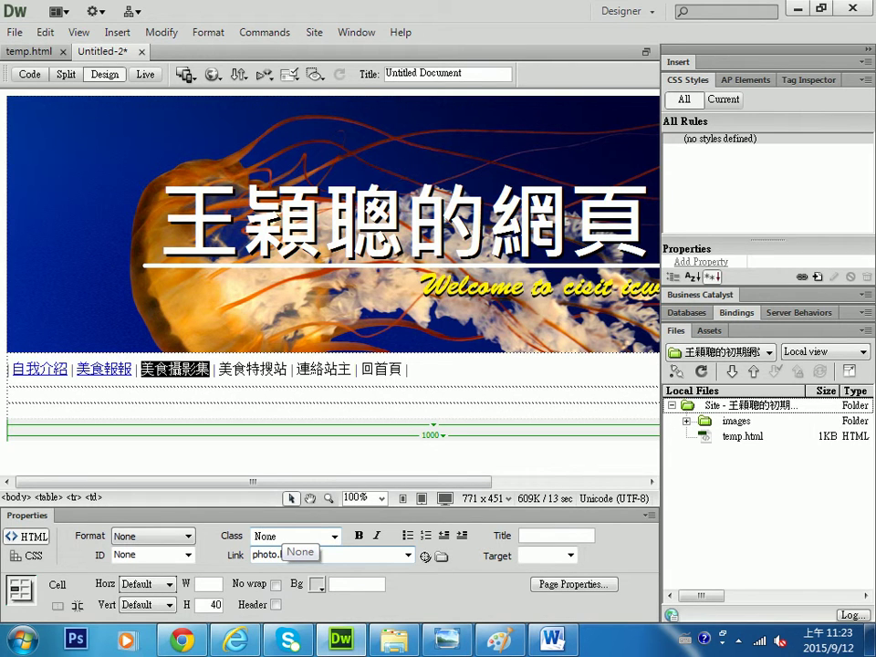
text(html)
key(Return)
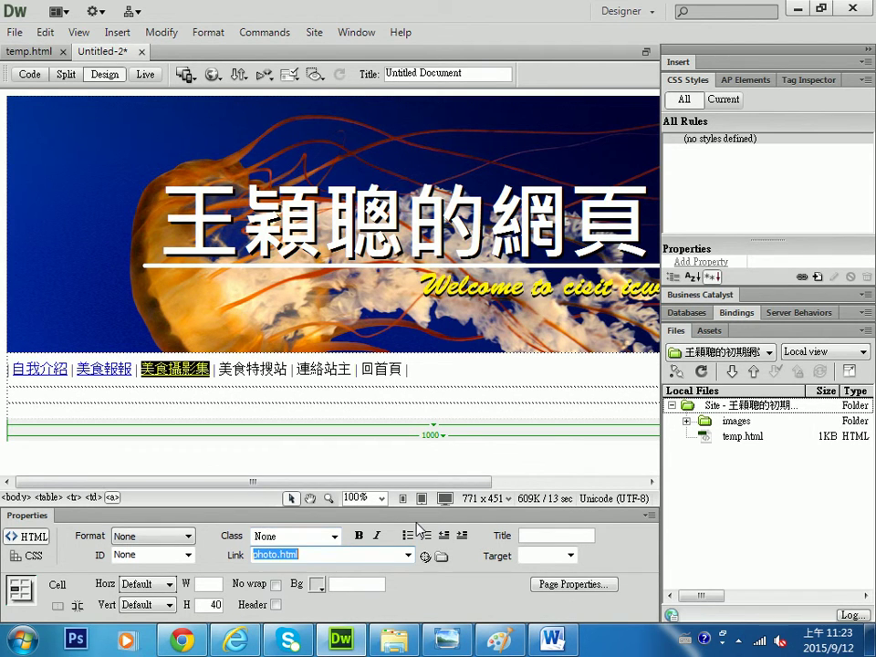
Link the 美食特搜站 label in the navigation row to link.html.
drag(219, 369, 287, 372)
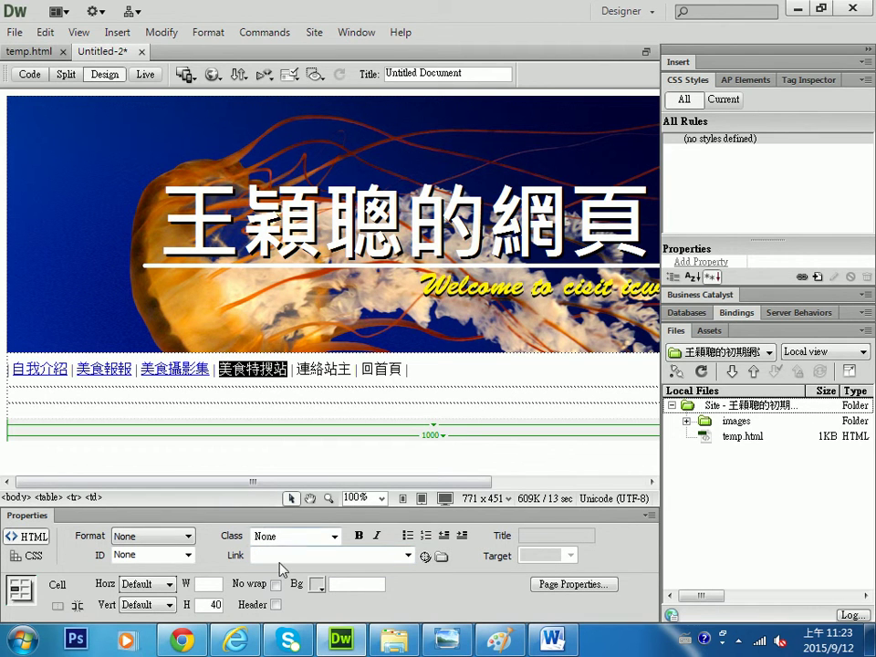
click(258, 554)
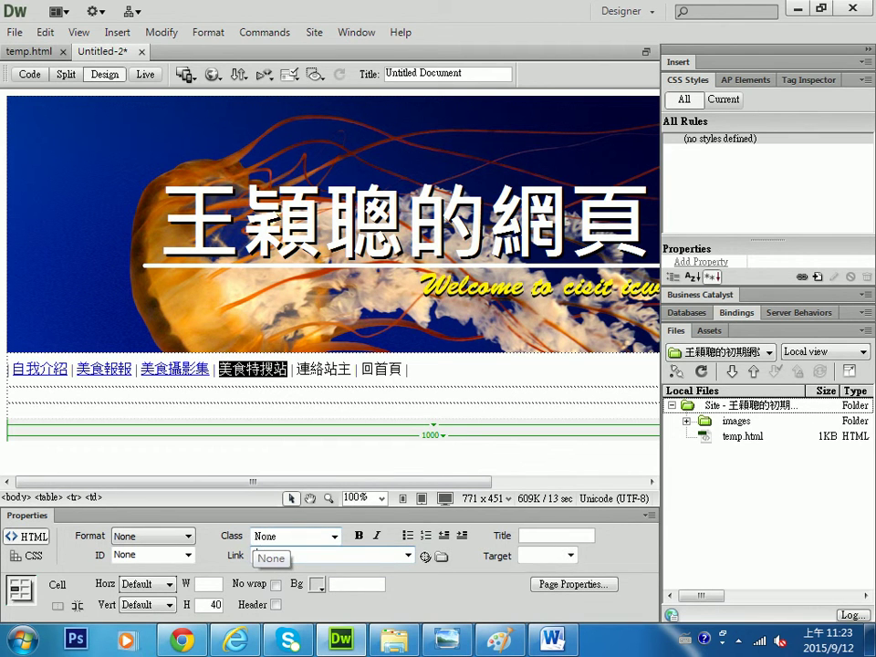
text(link.html)
key(Return)
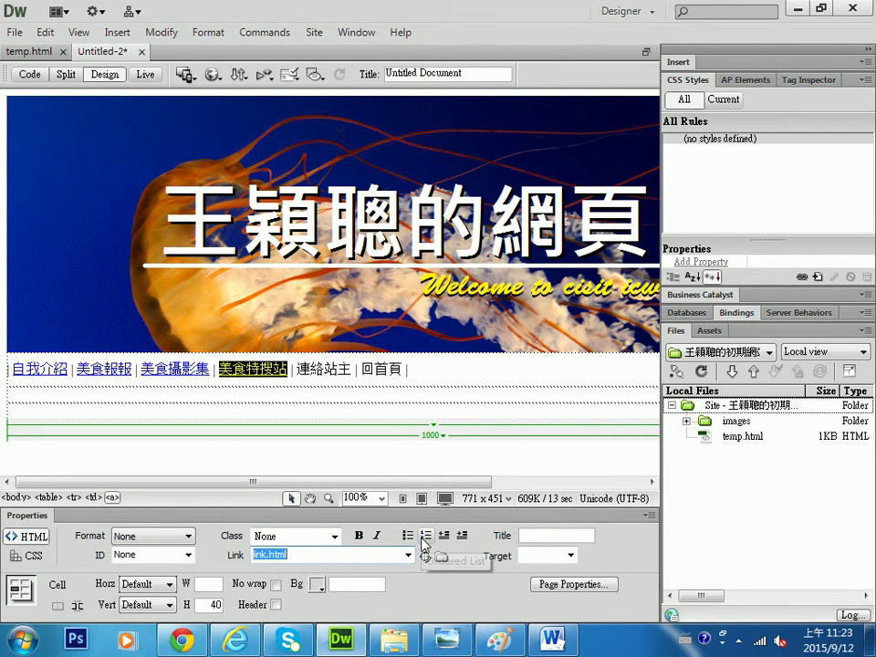
Link the 連絡站主 label in the navigation row to contact.html.
drag(299, 369, 351, 369)
click(310, 554)
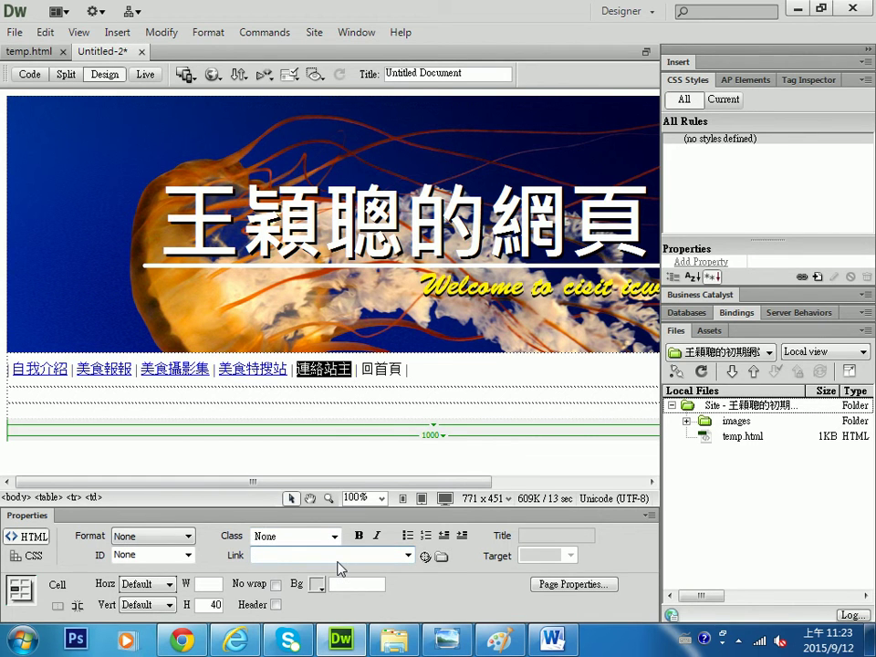
text(contact.html)
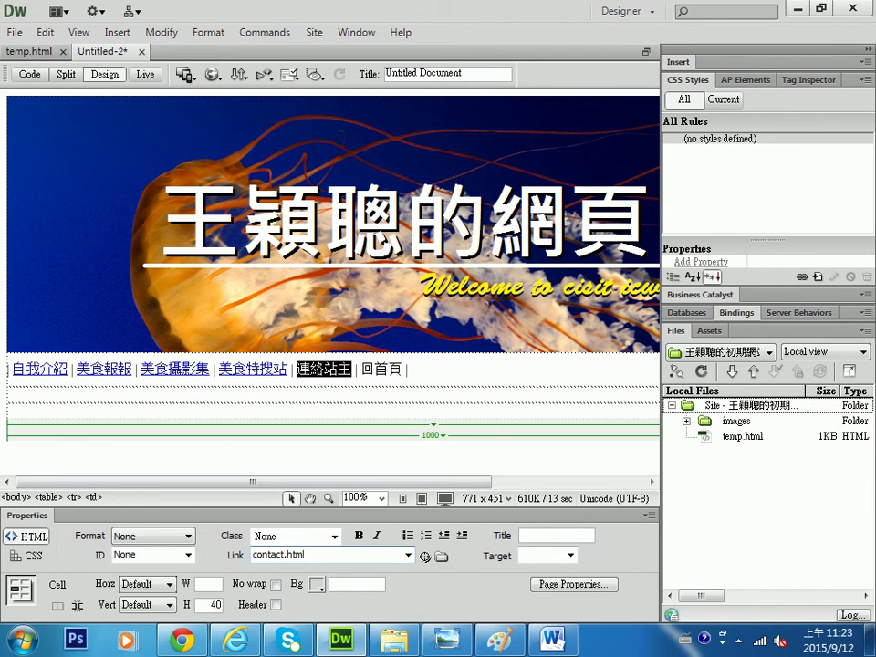
key(Return)
Link the 回首頁 label in the navigation row to index.html and deselect it.
drag(361, 369, 387, 368)
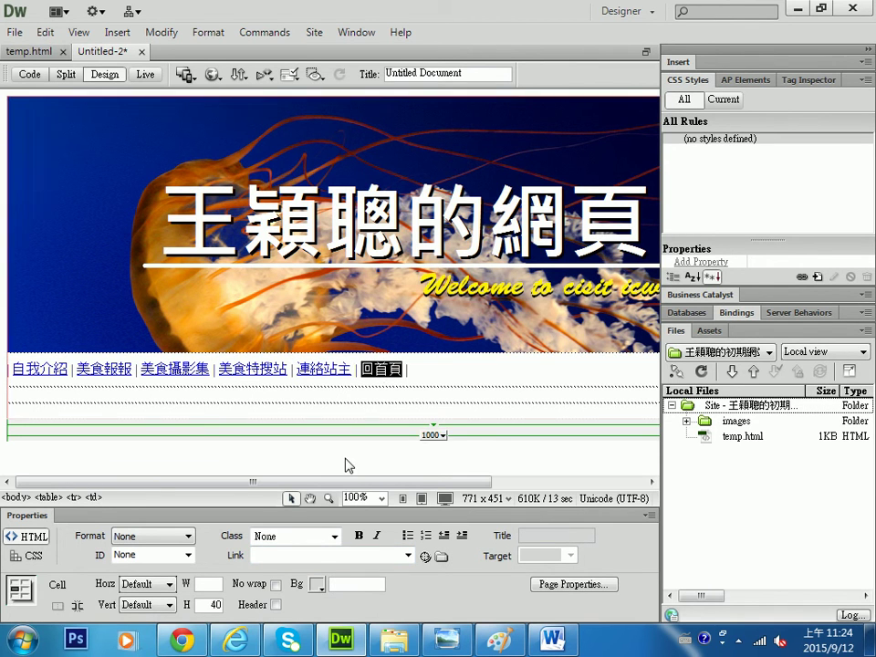
click(345, 553)
text(index.html)
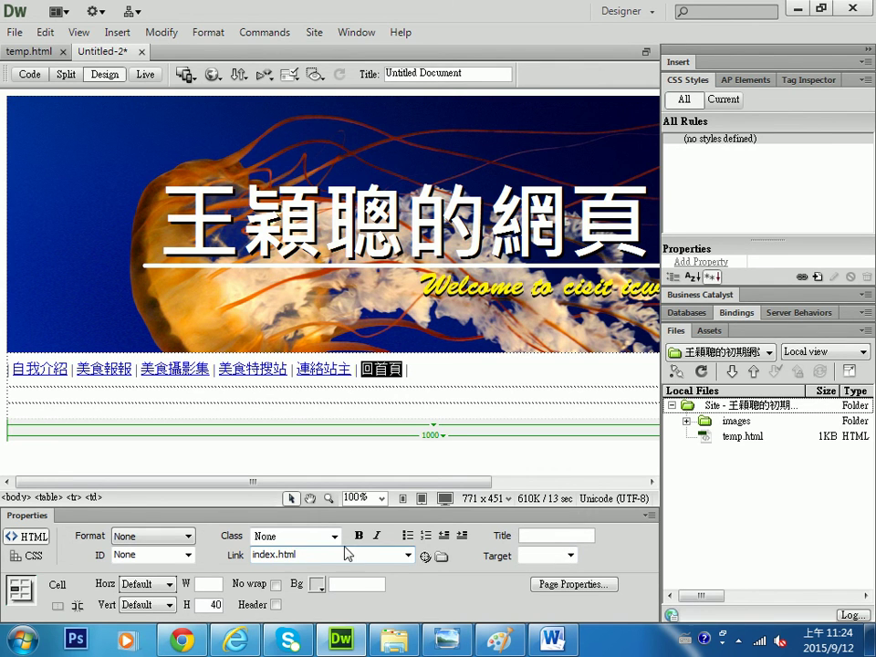
key(Return)
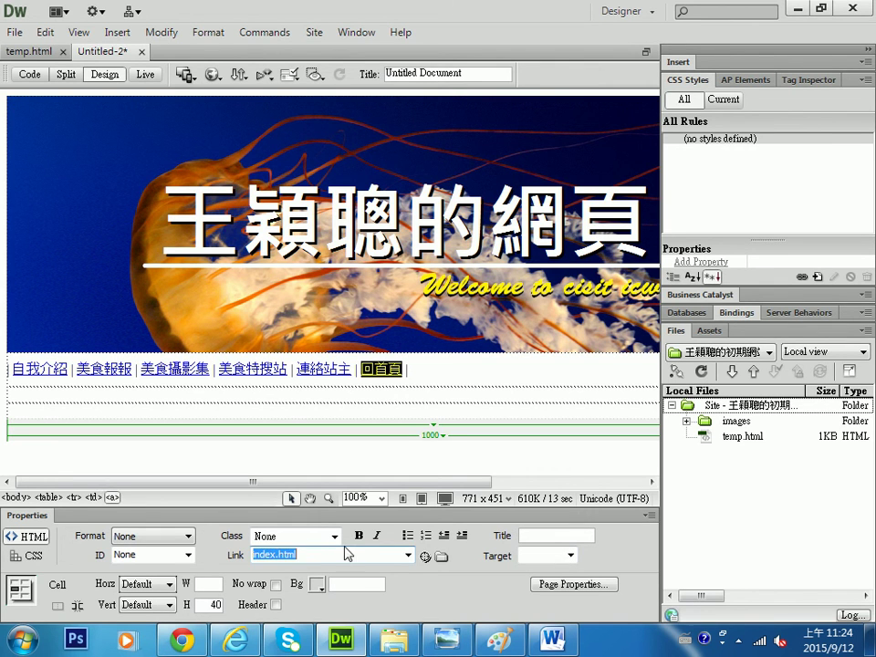
click(475, 367)
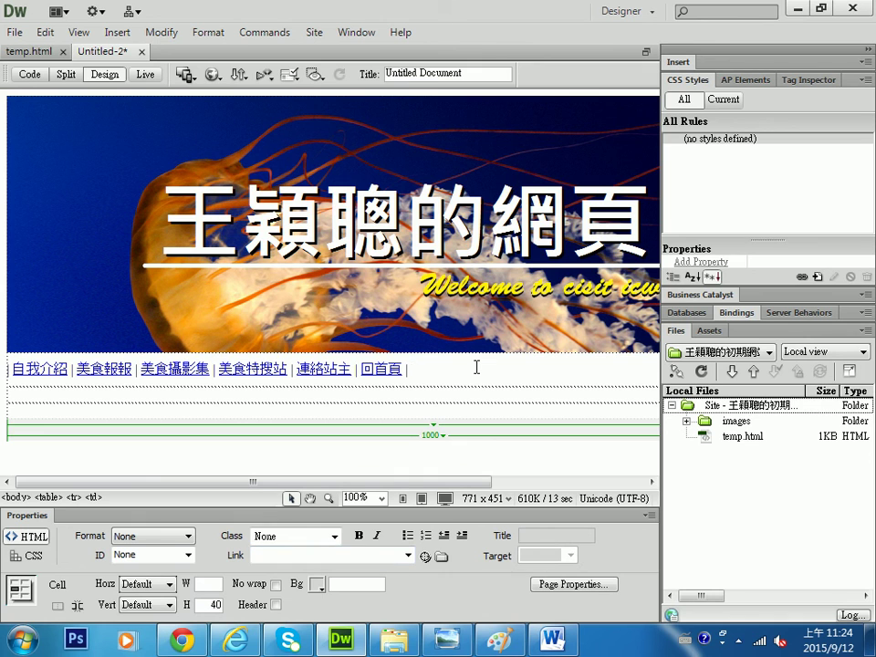